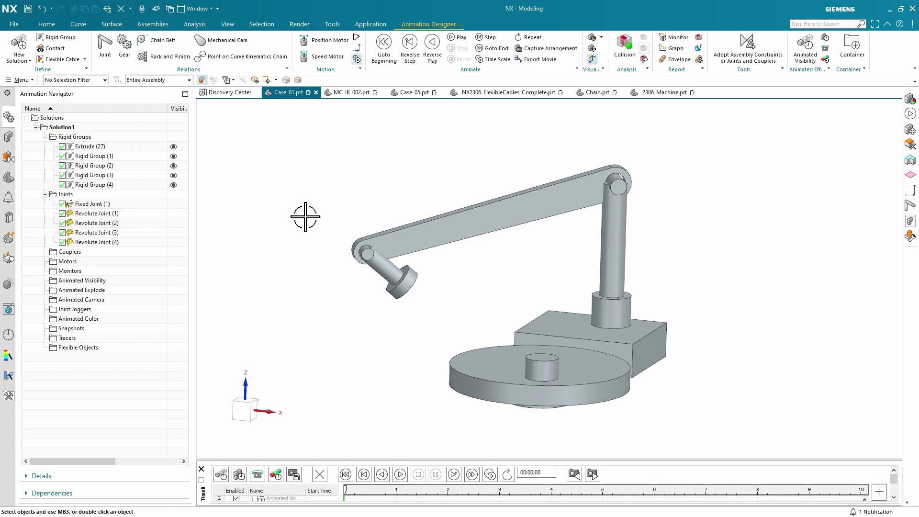
# Display the rigid groups in distinct colours, show the joints in the 3D graphic window, inspect them from several sides and hide them again
pyautogui.click(592, 38)
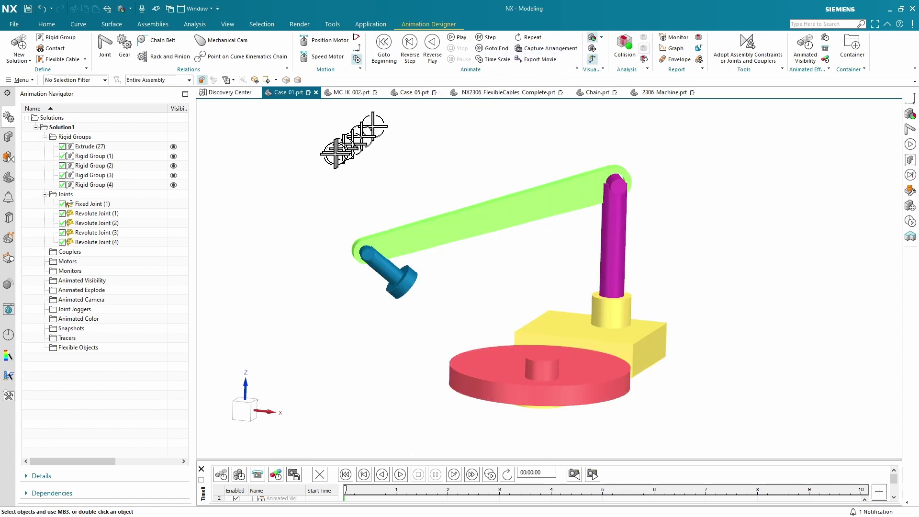
pyautogui.rightClick(86, 195)
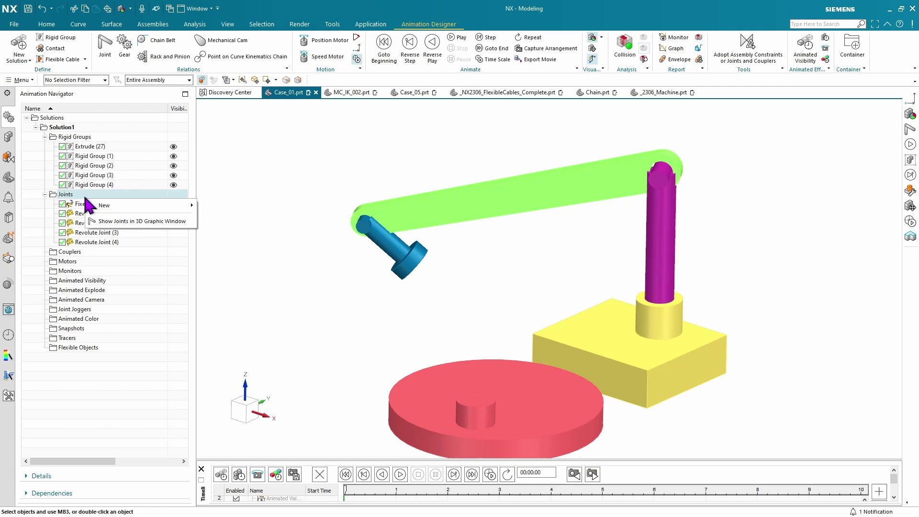
pyautogui.click(129, 219)
pyautogui.moveTo(493, 234); pyautogui.dragTo(513, 328, button='middle')
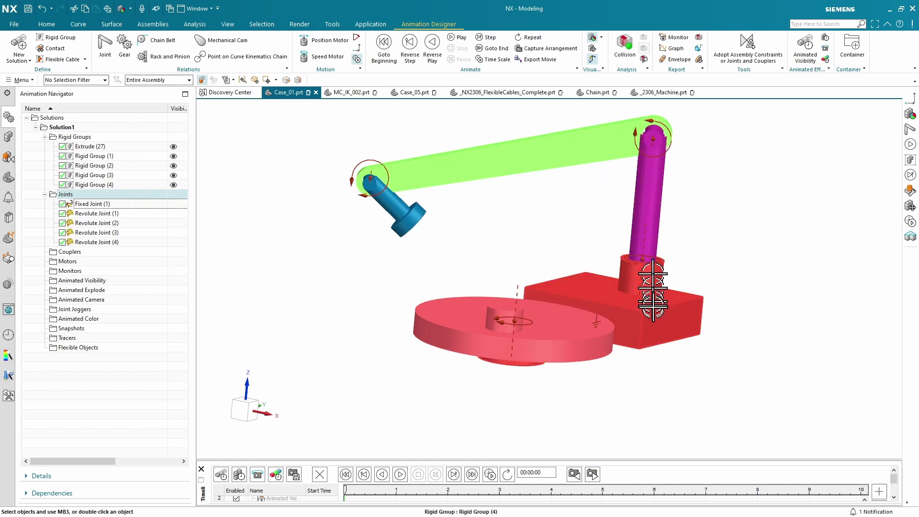
pyautogui.moveTo(653, 318); pyautogui.dragTo(376, 356, button='middle')
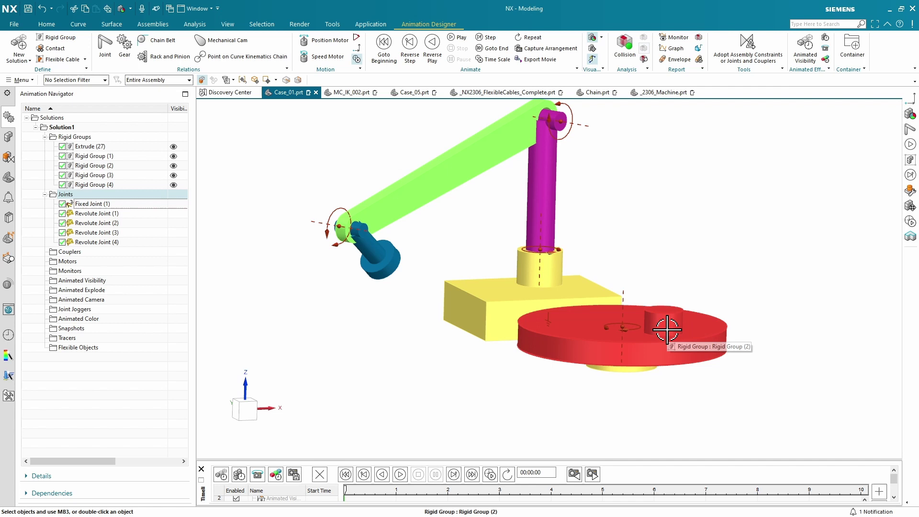
pyautogui.moveTo(666, 330); pyautogui.dragTo(660, 338, button='middle')
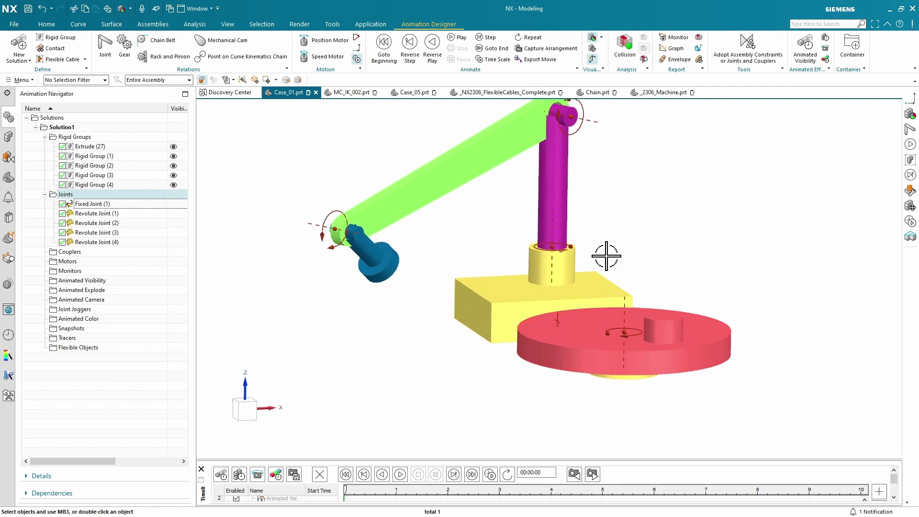
pyautogui.rightClick(95, 195)
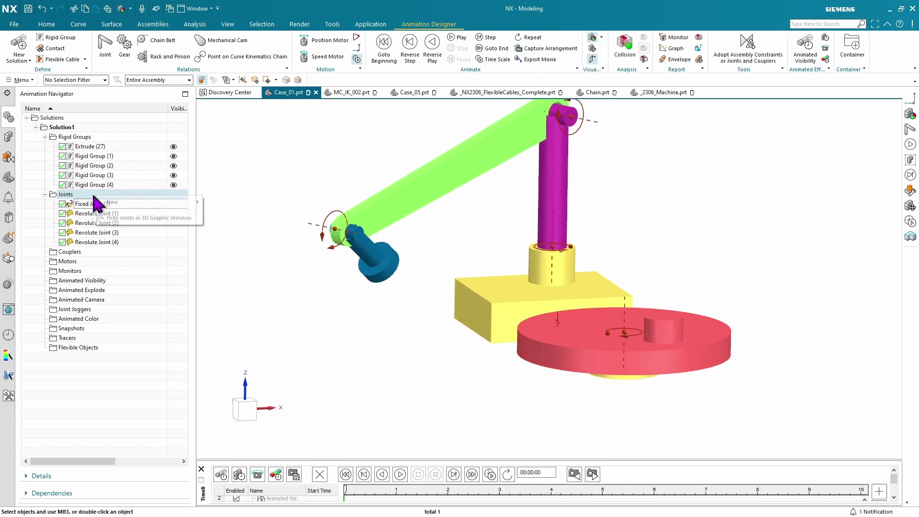
pyautogui.click(118, 218)
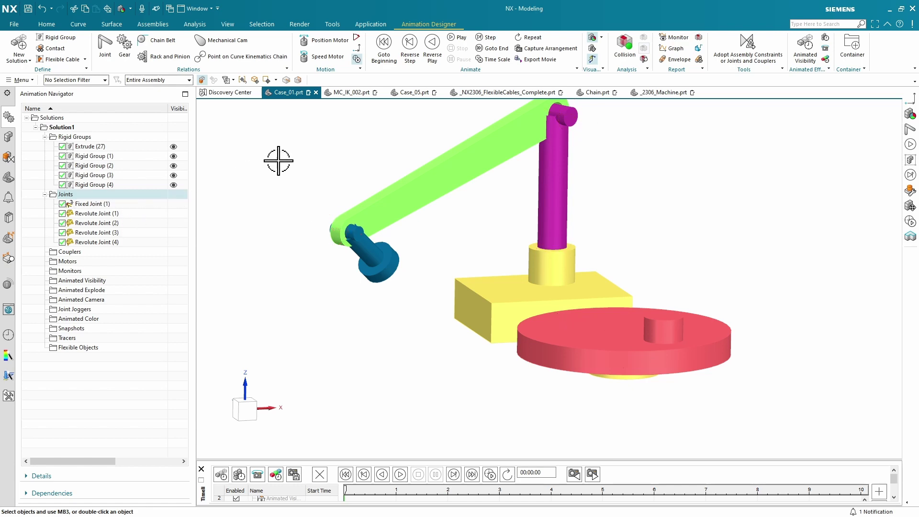
# Start a 2-body Inverse Kinematics motor with the blue tool as Rigid Group 1 and the centre of its end-face edge as the point
pyautogui.click(359, 54)
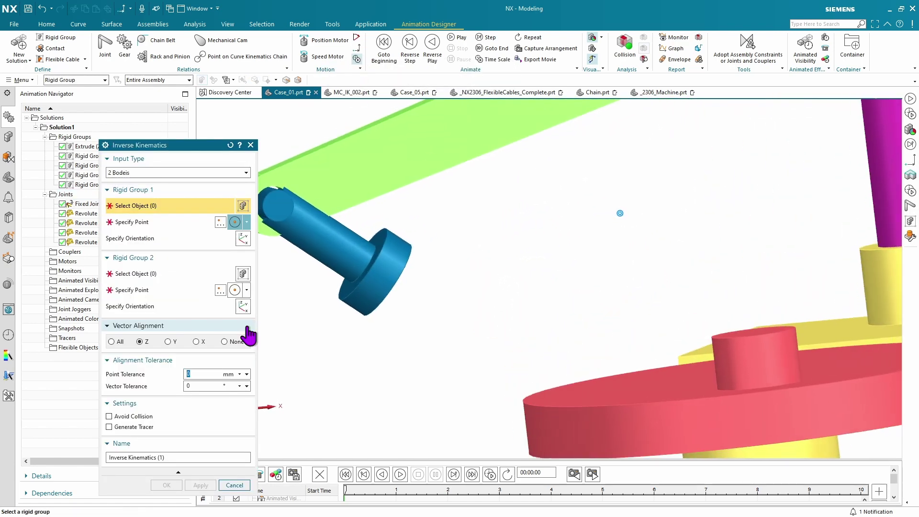
pyautogui.click(120, 173)
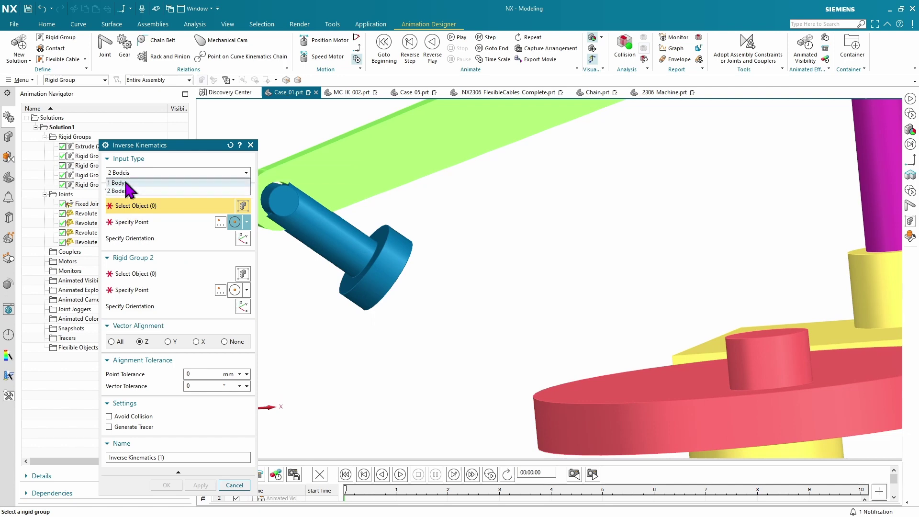
pyautogui.click(127, 191)
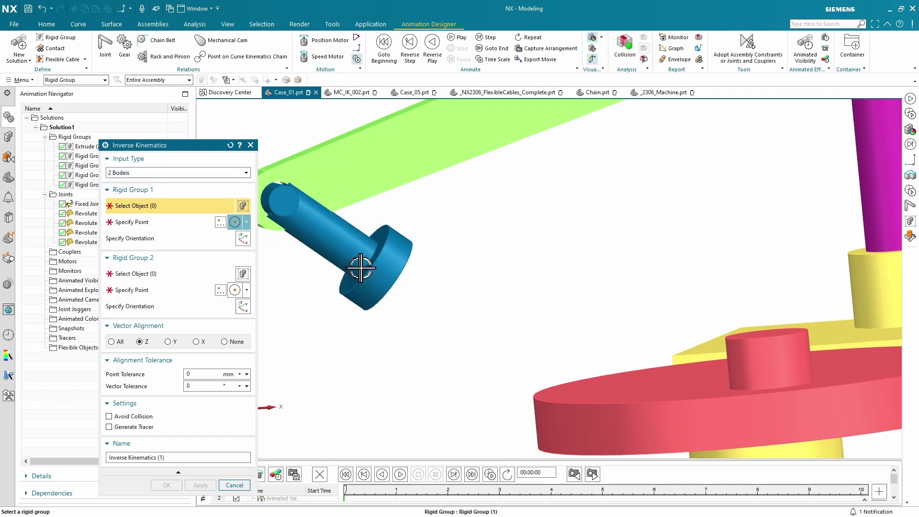
pyautogui.click(419, 260)
pyautogui.scroll(5, 468, 312)
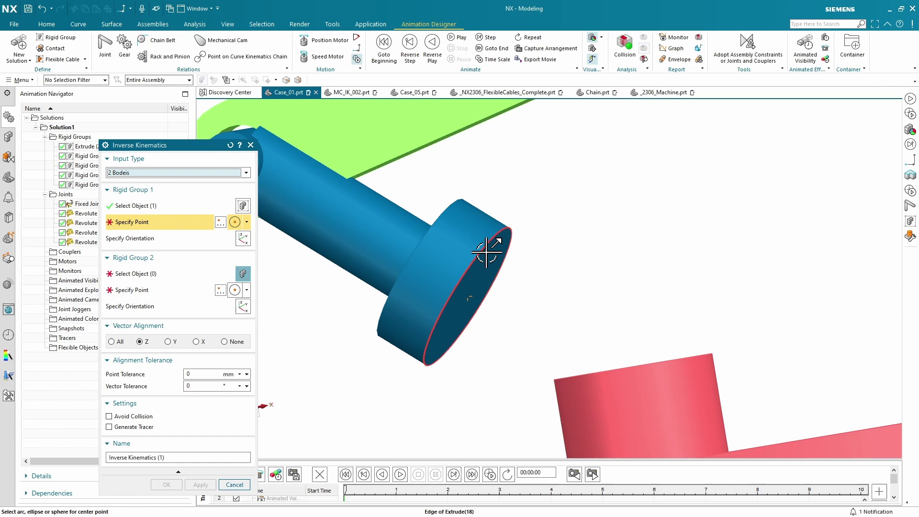
pyautogui.click(490, 264)
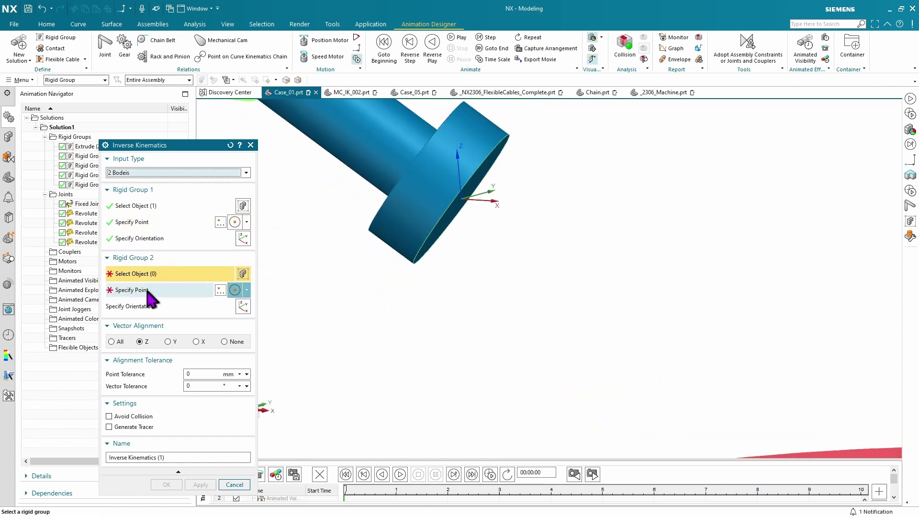
# Orient the Rigid Group 1 coordinate system so its Z axis runs along the blue tool's axis, back toward the arm
pyautogui.click(192, 239)
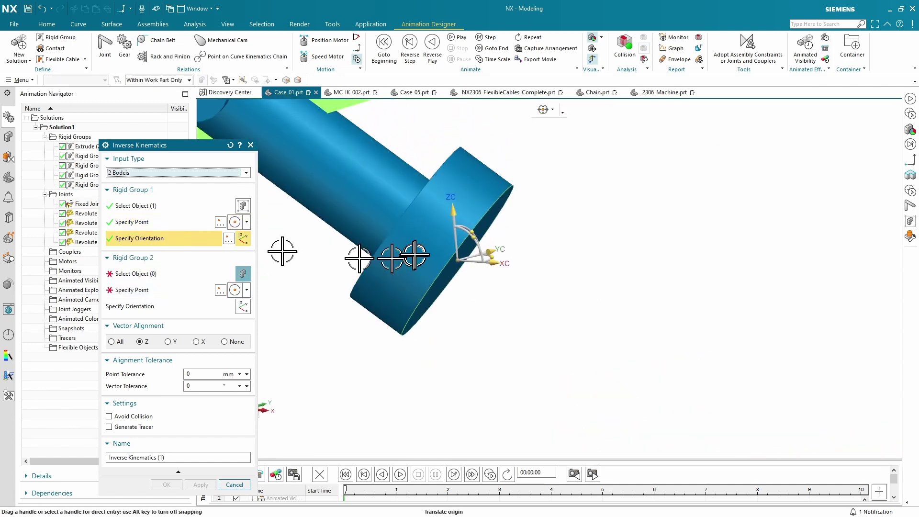
pyautogui.click(454, 239)
pyautogui.click(433, 251)
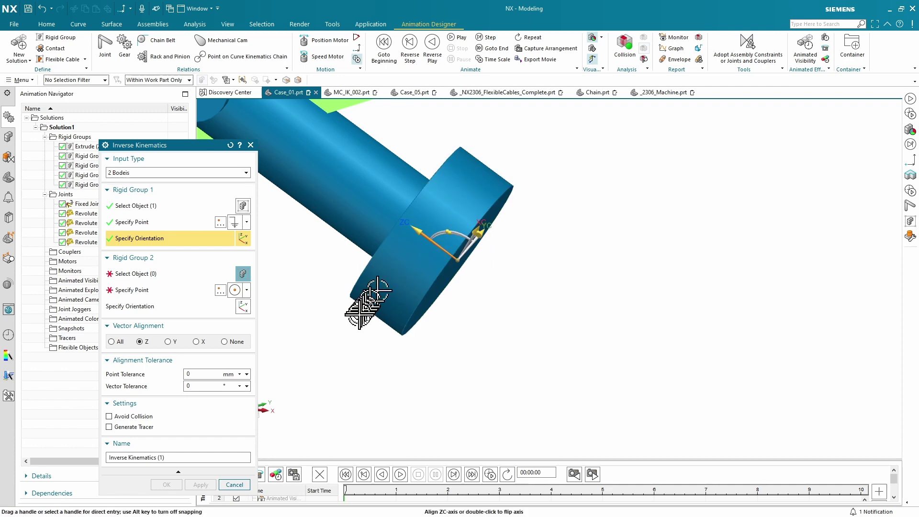
# Set the red turntable as Rigid Group 2, using the centre of its small cylinder's top edge as the point, and create the inverse kinematics motor
pyautogui.scroll(-5, 359, 315)
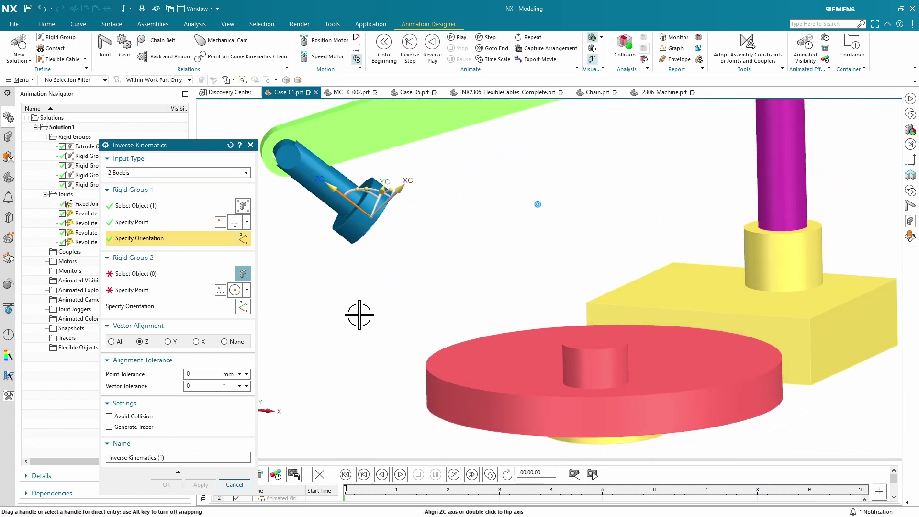
pyautogui.click(158, 274)
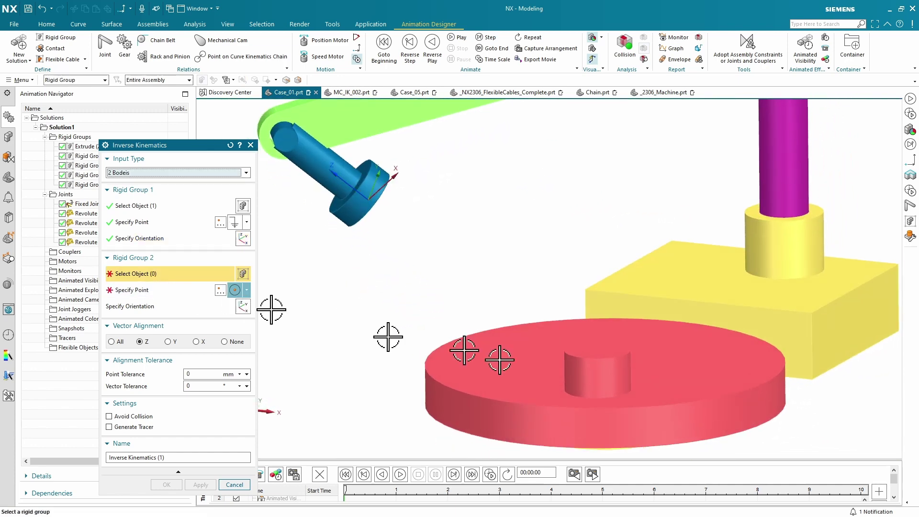
pyautogui.click(586, 371)
pyautogui.click(593, 358)
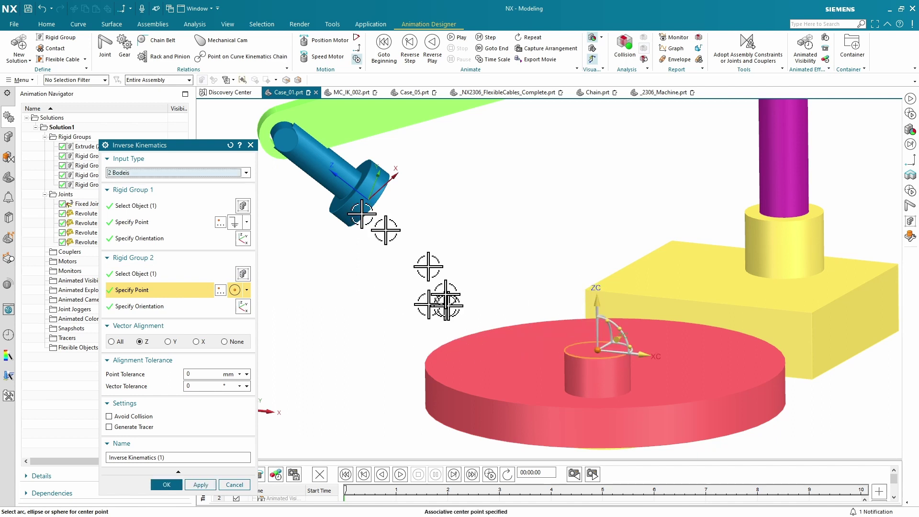
pyautogui.click(166, 485)
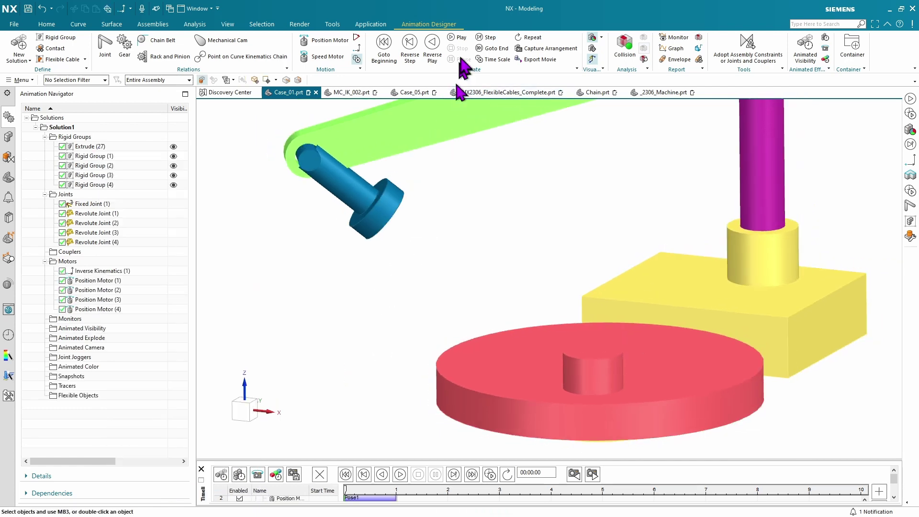
# Run the animation to the 1-second mark, examine the blue tool against the turntable's small cylinder, and turn on repeated playback
pyautogui.click(459, 38)
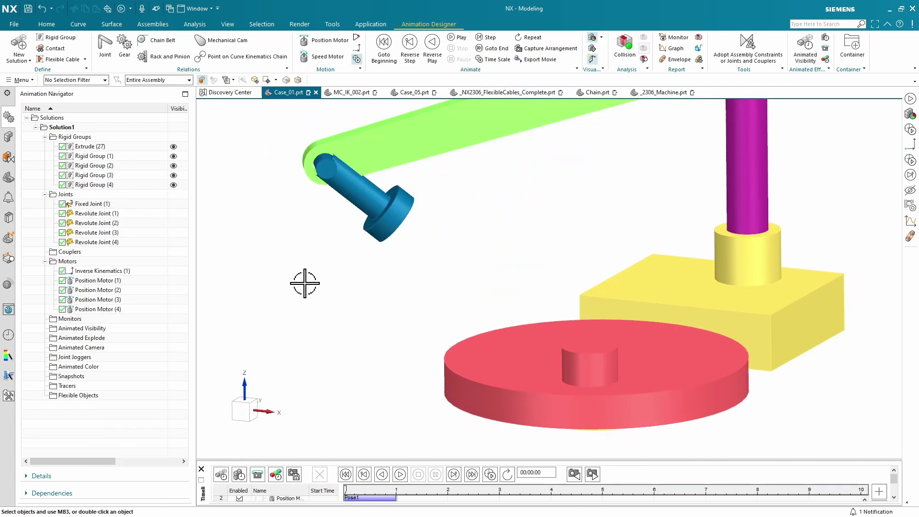
pyautogui.moveTo(348, 490); pyautogui.dragTo(395, 491)
pyautogui.moveTo(340, 267); pyautogui.dragTo(340, 258, button='middle')
pyautogui.scroll(10, 340, 259)
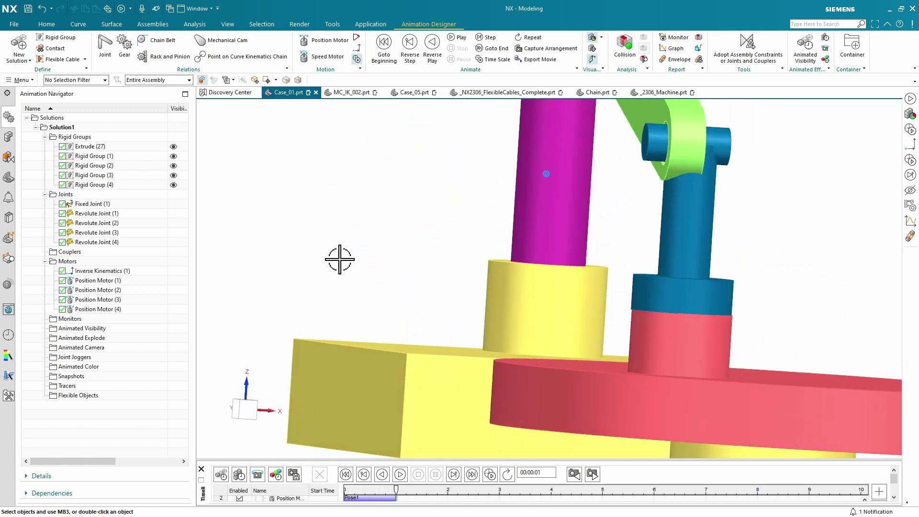
pyautogui.scroll(-10, 340, 259)
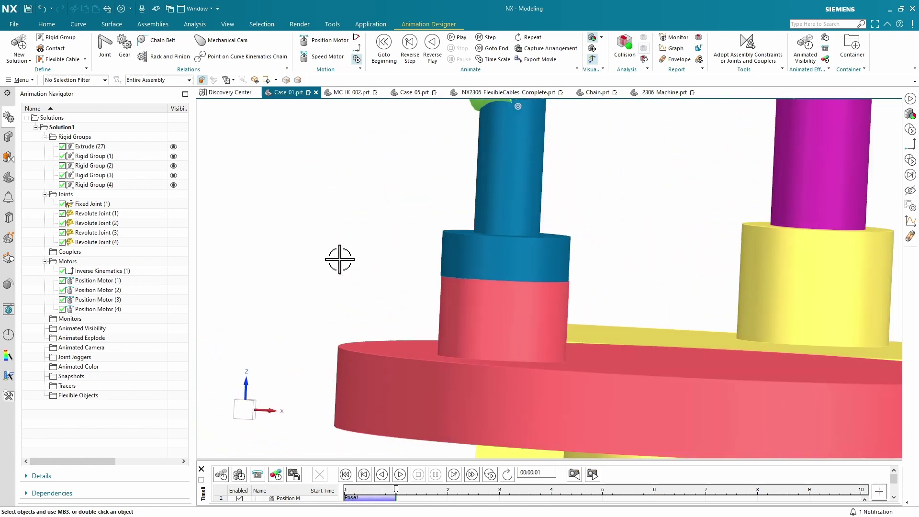
pyautogui.scroll(-2, 340, 259)
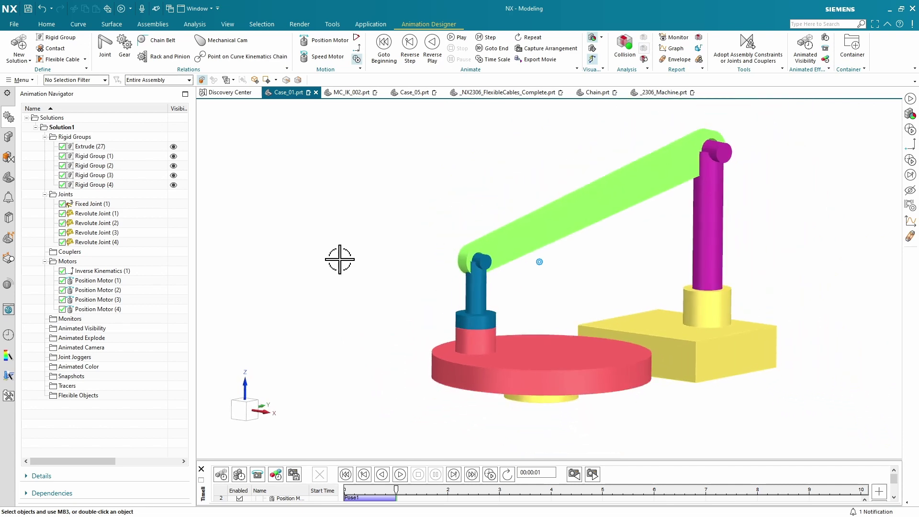
pyautogui.moveTo(339, 259); pyautogui.dragTo(340, 259, button='middle')
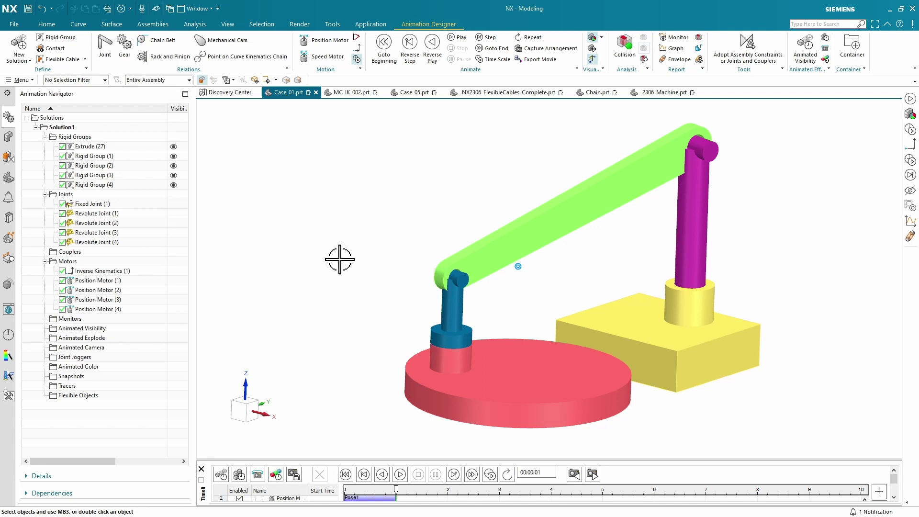
pyautogui.click(529, 37)
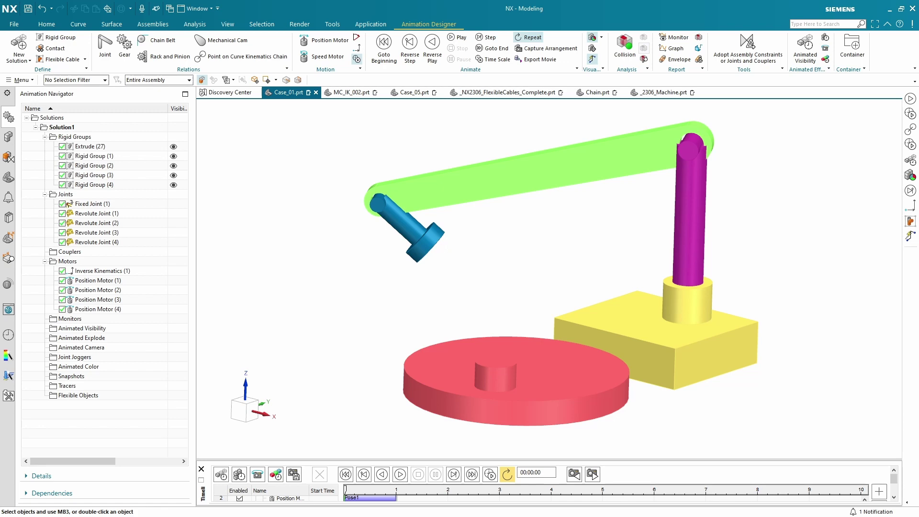
# Switch to MC_IK_002.prt and return its animation to time zero, stopping playback
pyautogui.click(352, 92)
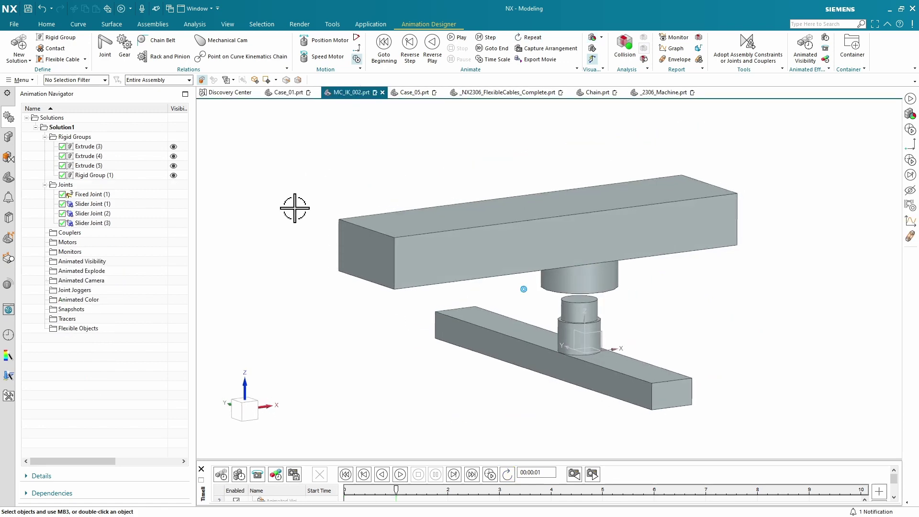
pyautogui.moveTo(397, 488); pyautogui.dragTo(346, 488)
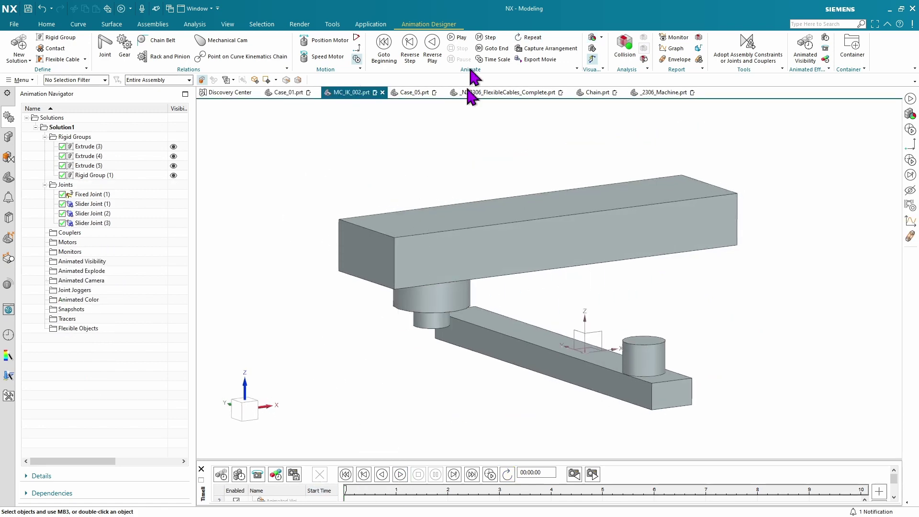
pyautogui.click(482, 41)
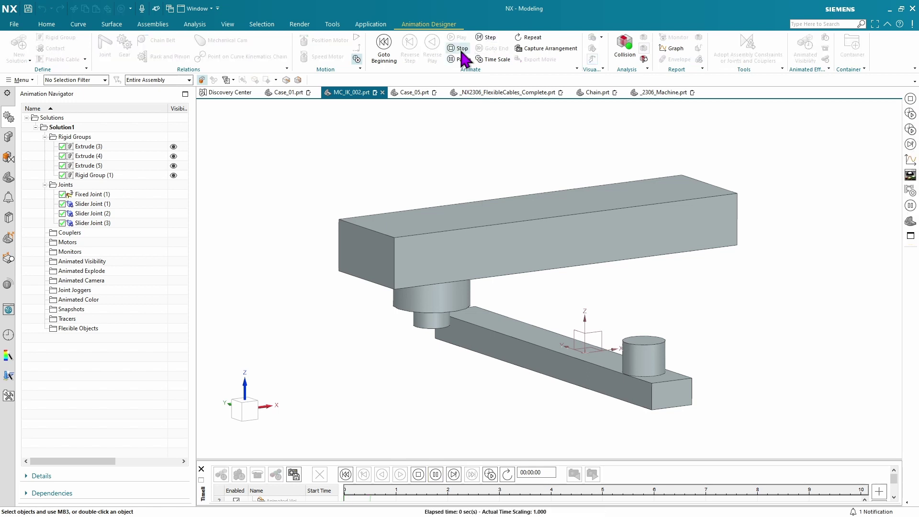
pyautogui.click(460, 48)
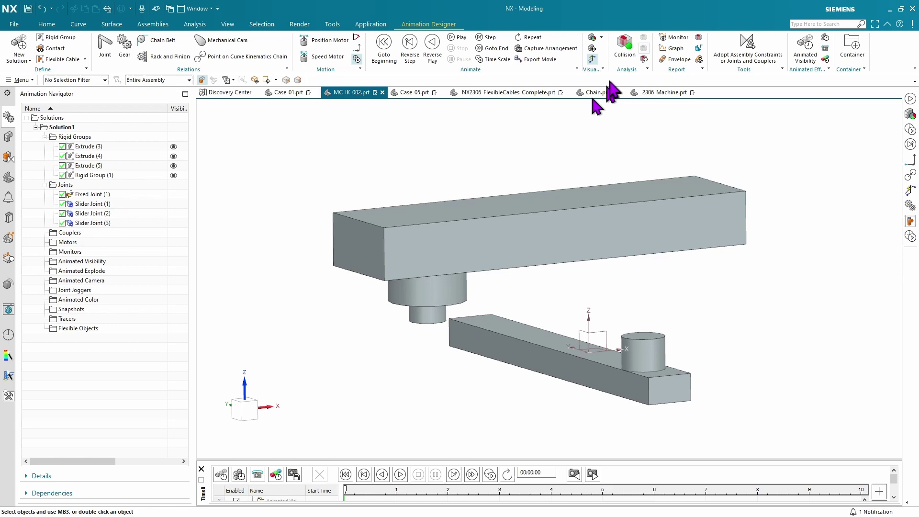
# Display the slider mechanism's rigid groups in distinct colours and inspect them from several sides
pyautogui.click(592, 47)
pyautogui.scroll(-3, 289, 155)
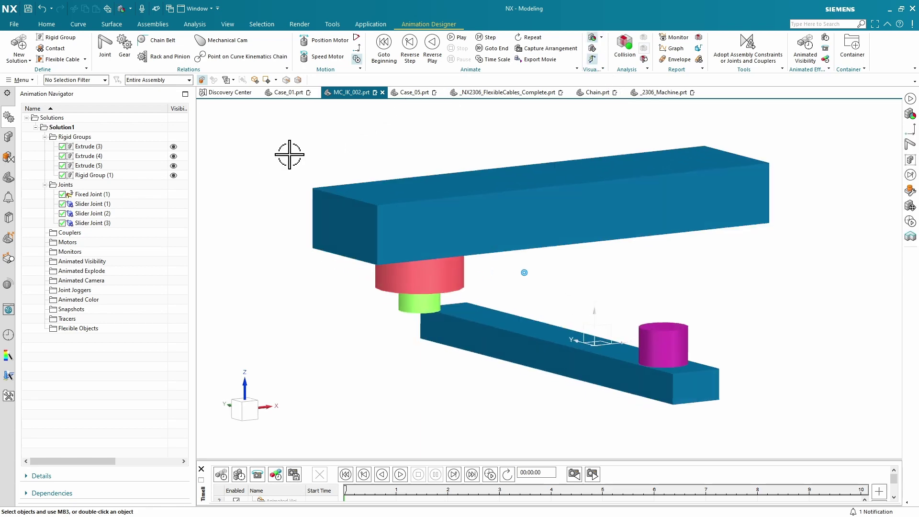
pyautogui.scroll(-3, 349, 211)
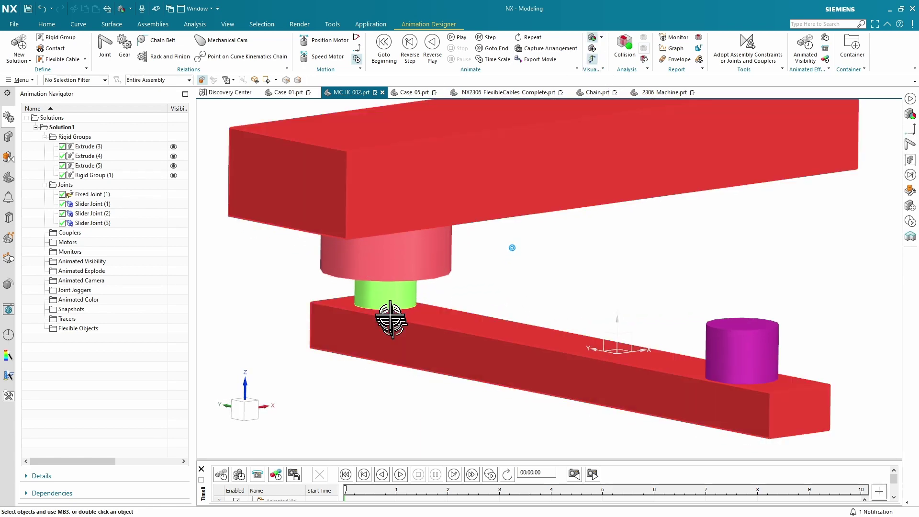
pyautogui.hotkey('ctrl', 'alt', 'l')
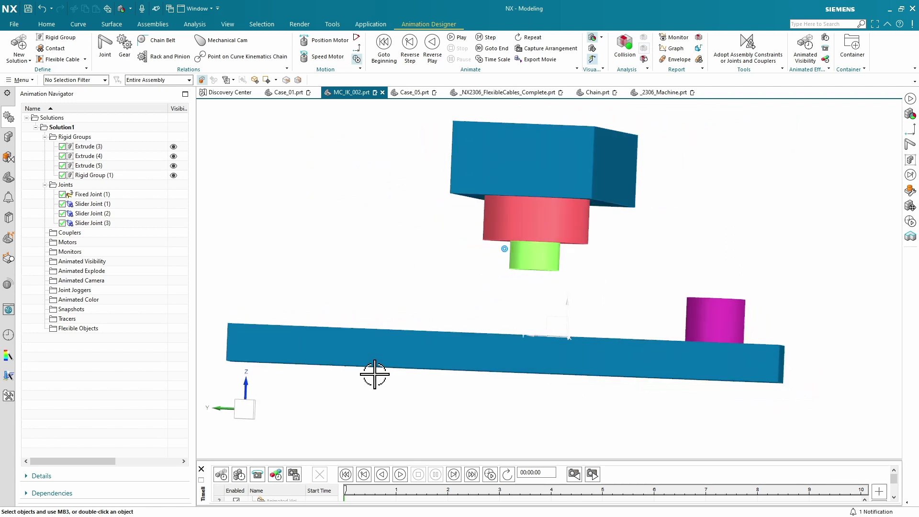
pyautogui.moveTo(646, 314); pyautogui.dragTo(704, 297, button='middle')
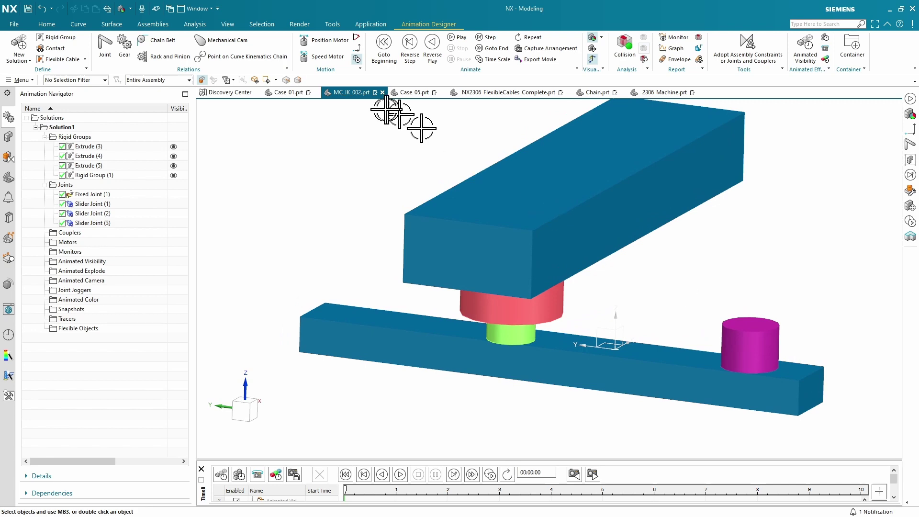
# Start a 2-body Inverse Kinematics motor with the green cylinder as Rigid Group 1 and the centre of its bottom edge as the point
pyautogui.click(357, 59)
pyautogui.moveTo(541, 283); pyautogui.dragTo(617, 282, button='middle')
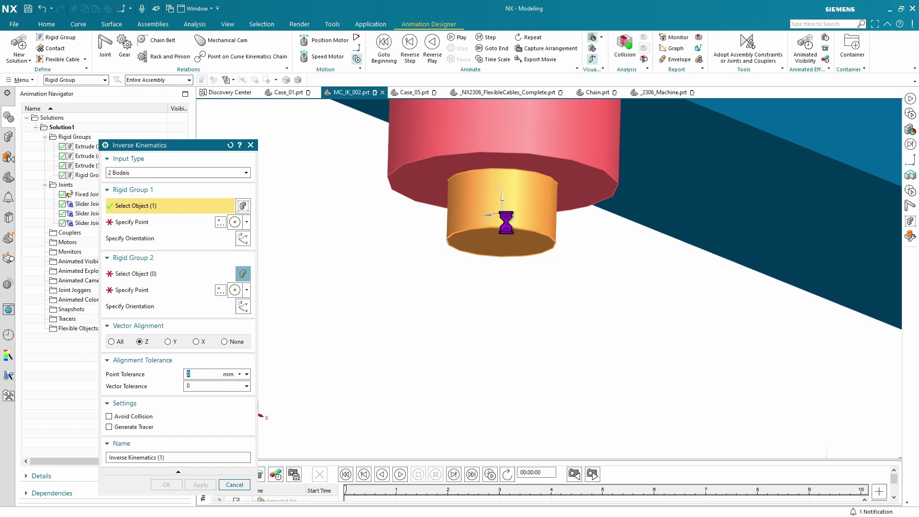
pyautogui.click(523, 230)
pyautogui.click(521, 254)
# Set the magenta cylinder as Rigid Group 2 with its top edge's centre as the point, and create the motor with Z alignment
pyautogui.moveTo(497, 316); pyautogui.dragTo(451, 332, button='middle')
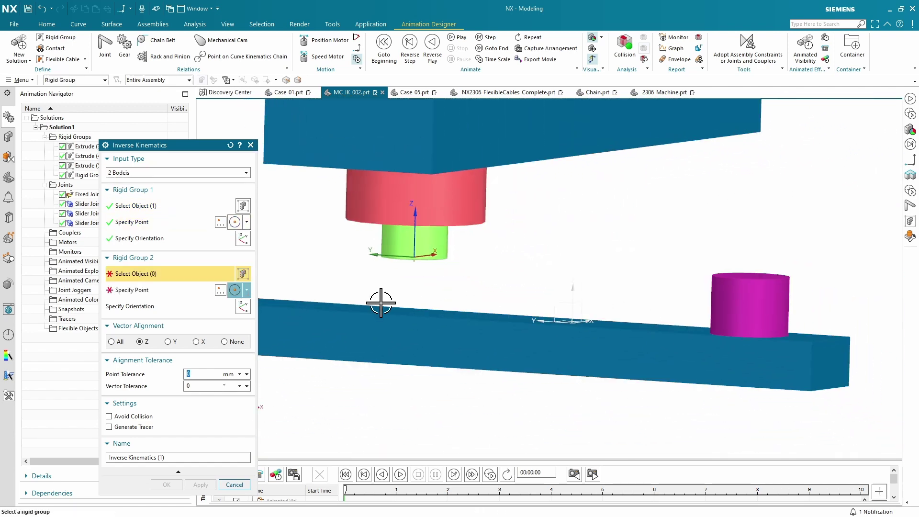
pyautogui.click(726, 268)
pyautogui.click(726, 263)
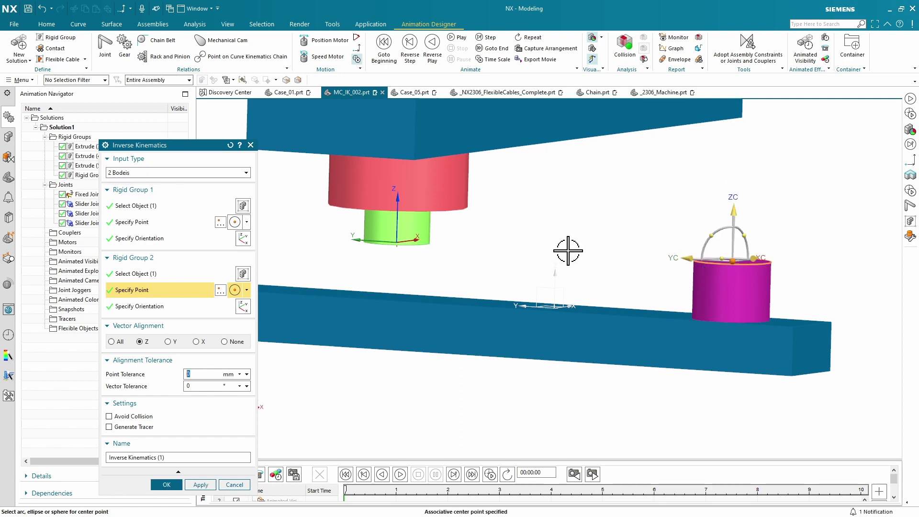
pyautogui.scroll(-2, 617, 222)
pyautogui.moveTo(604, 215); pyautogui.dragTo(598, 230, button='middle')
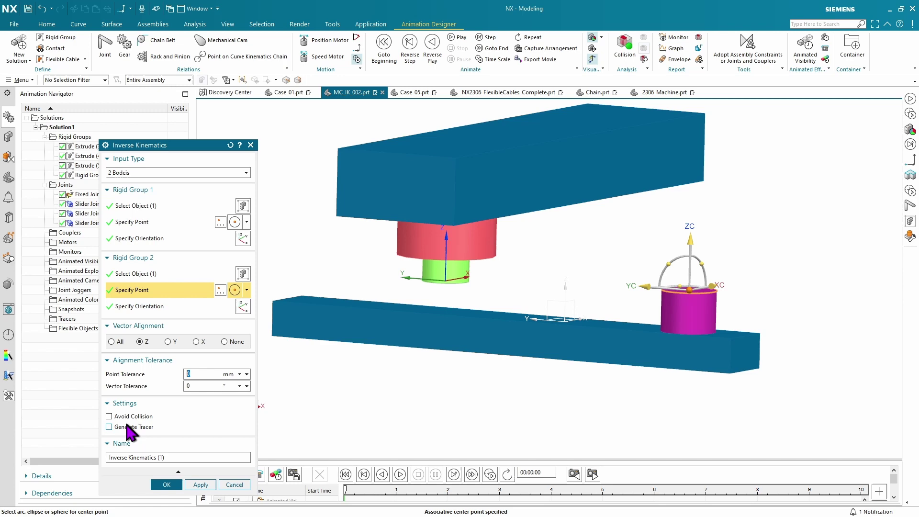
pyautogui.click(170, 484)
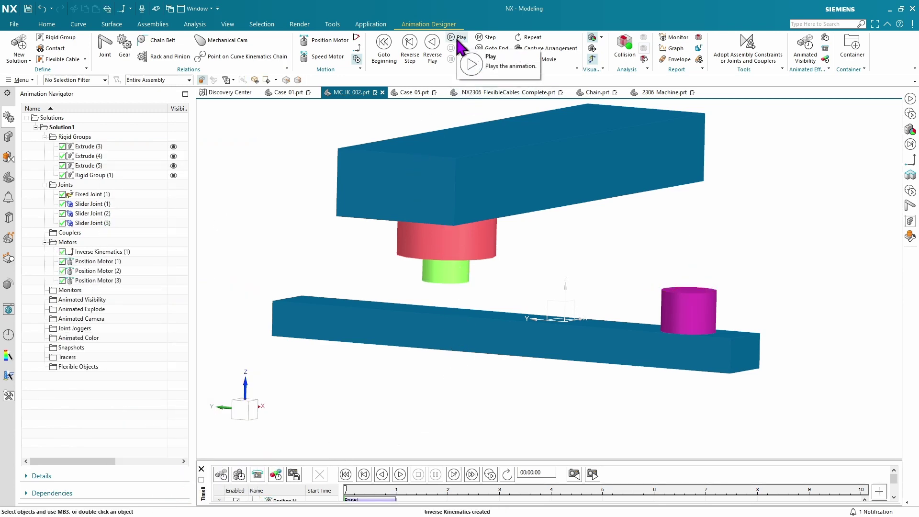
# Play the slider mechanism's animation, scrub back to the start and examine the green cylinder's movement relative to the magenta one
pyautogui.click(458, 41)
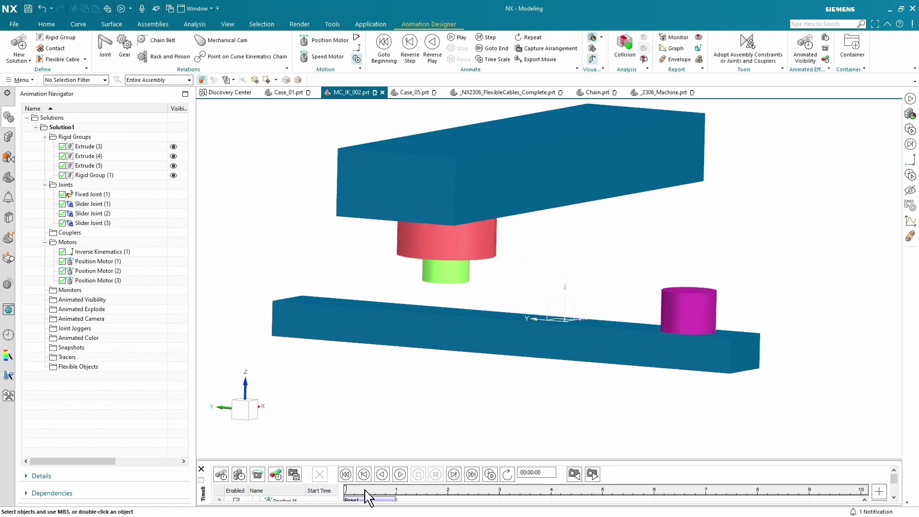
pyautogui.moveTo(344, 489)
pyautogui.mouseDown()
pyautogui.moveTo(402, 496)
pyautogui.moveTo(328, 497)
pyautogui.mouseUp()
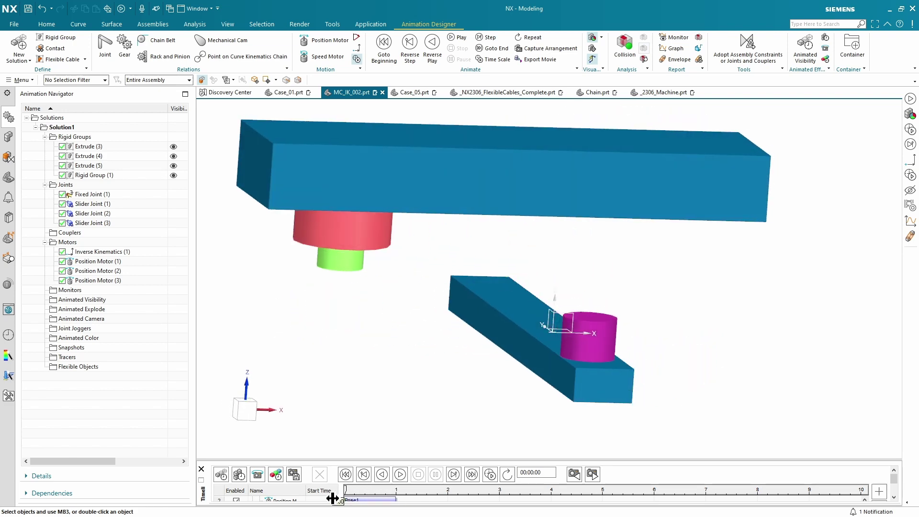
pyautogui.moveTo(325, 354); pyautogui.dragTo(413, 107, button='middle')
# Switch to Case_05.prt and examine the arm and the sliding block from the side, the front and the trimetric view
pyautogui.click(416, 95)
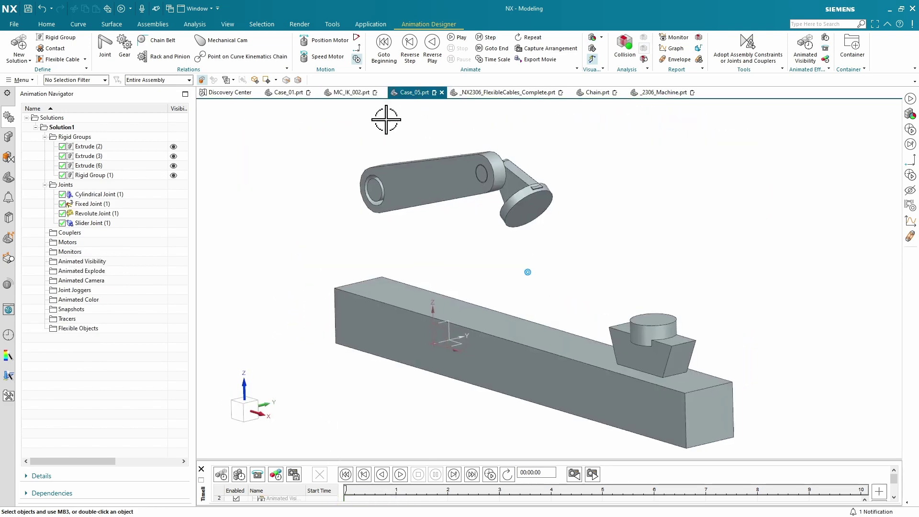
pyautogui.hotkey('ctrl', 'alt', 'r')
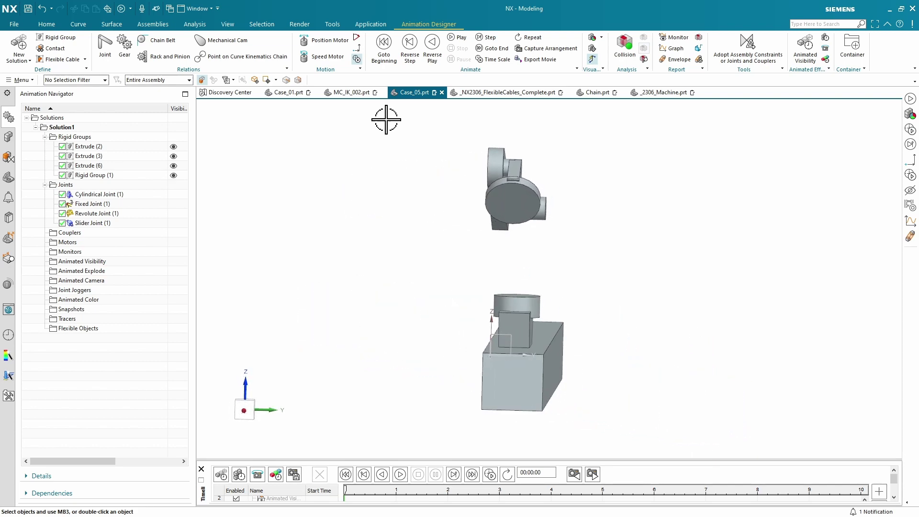
pyautogui.hotkey('ctrl', 'alt', 'f')
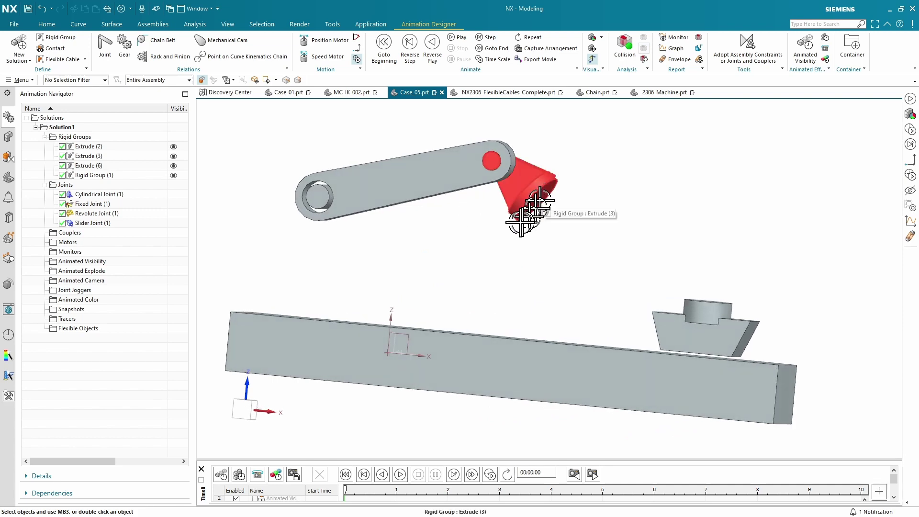
pyautogui.press('Home')
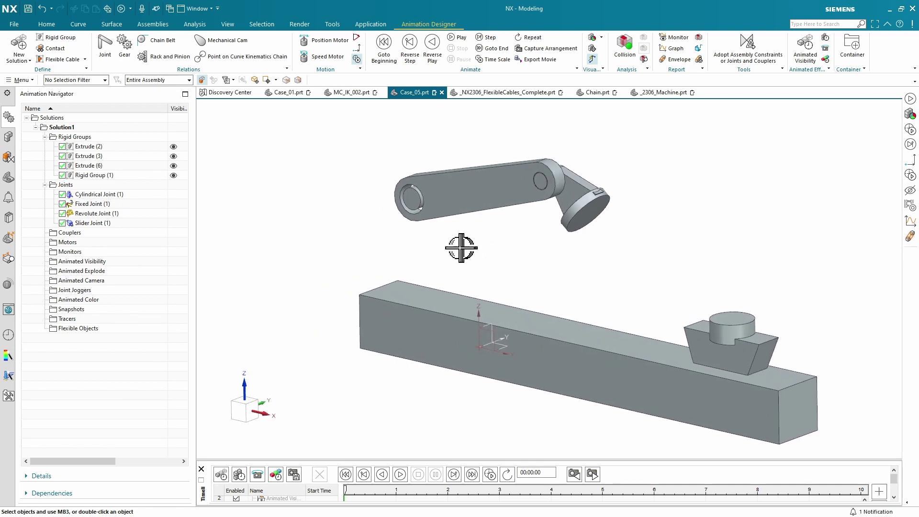
# Jog the revolute joint to 18.31, the slider joint to about 1220 and the cylindrical joint to 30.51 degrees, and discard the jog
pyautogui.click(357, 36)
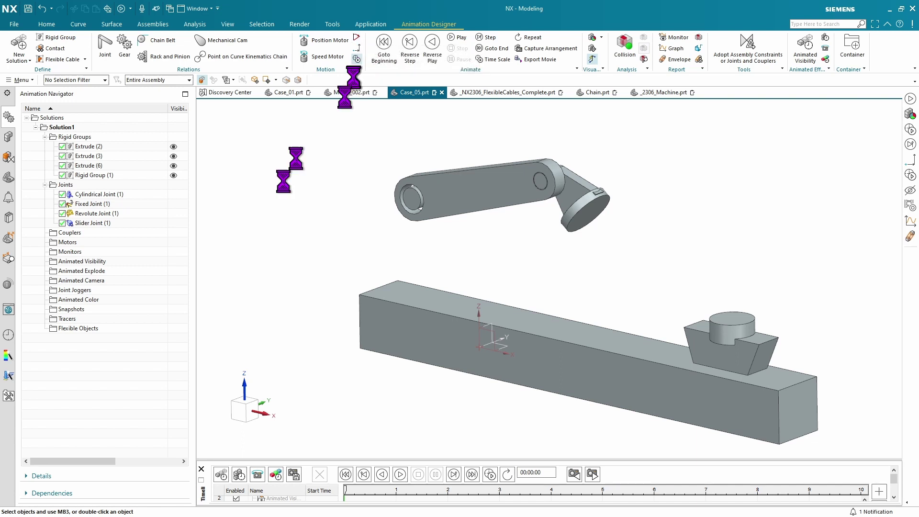
pyautogui.moveTo(280, 175); pyautogui.dragTo(278, 176)
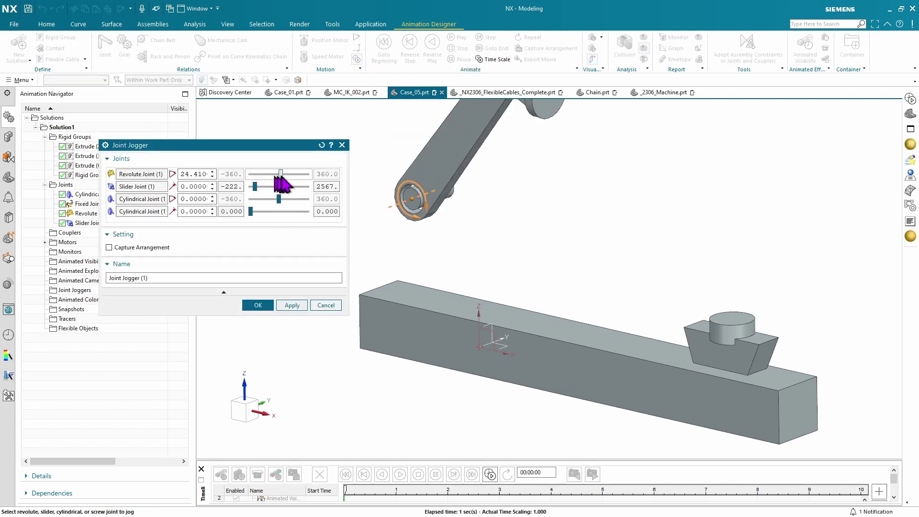
pyautogui.moveTo(281, 183)
pyautogui.mouseDown()
pyautogui.moveTo(259, 188)
pyautogui.moveTo(281, 201)
pyautogui.mouseUp()
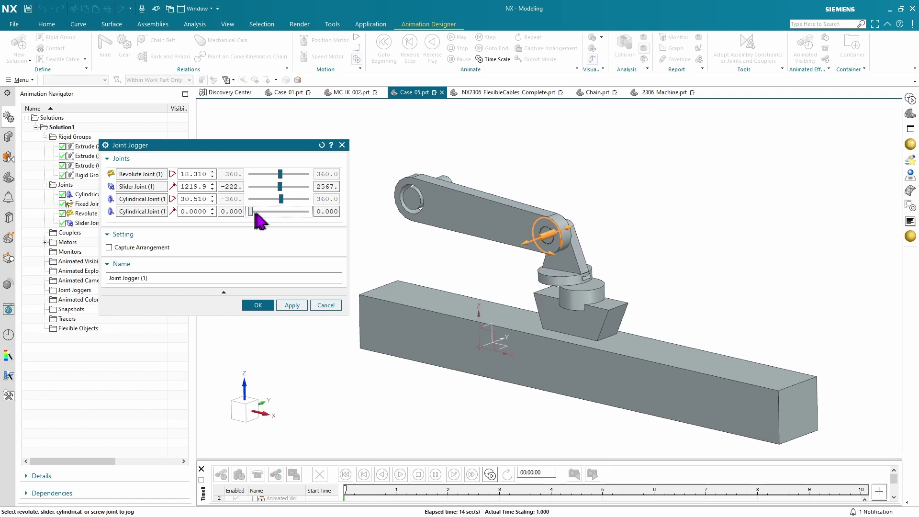
pyautogui.moveTo(273, 212); pyautogui.dragTo(251, 204)
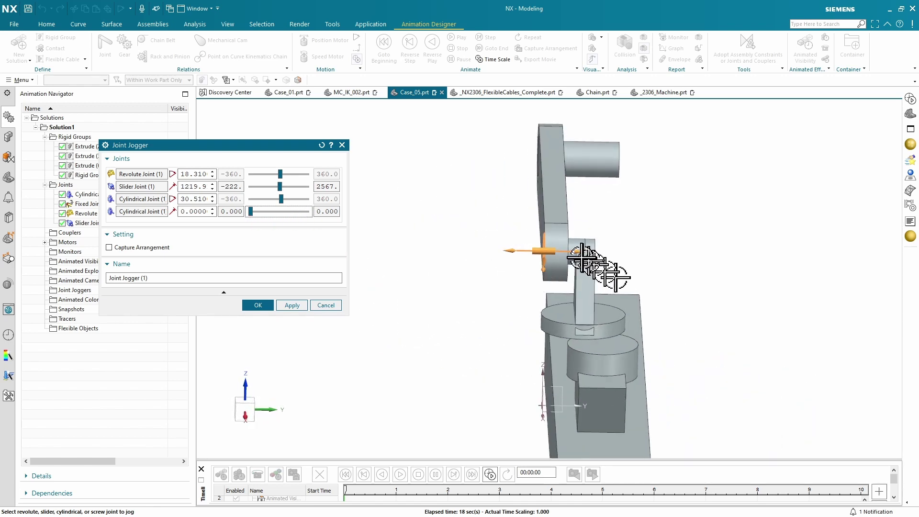
pyautogui.click(325, 305)
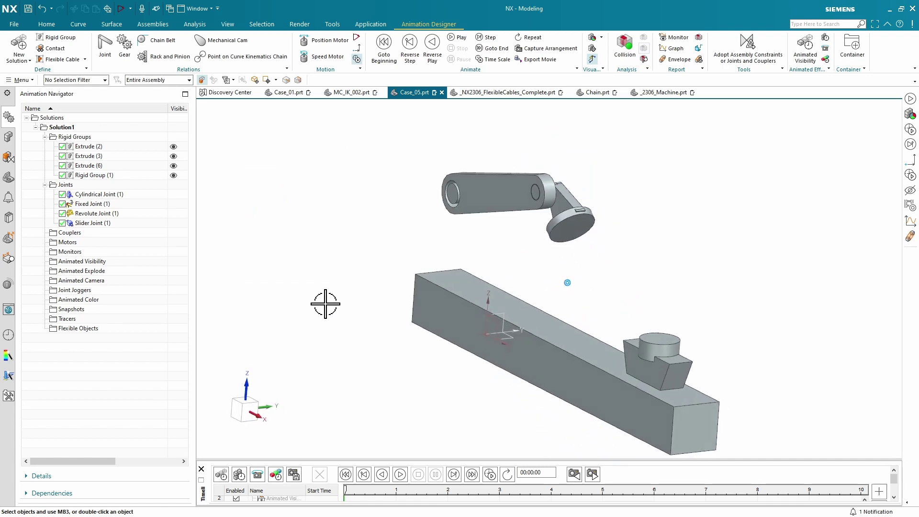
# Start a 2-body Inverse Kinematics motor with the arm's disc-ended link as Rigid Group 1 and the centre of the disc's outer edge as the point
pyautogui.click(357, 59)
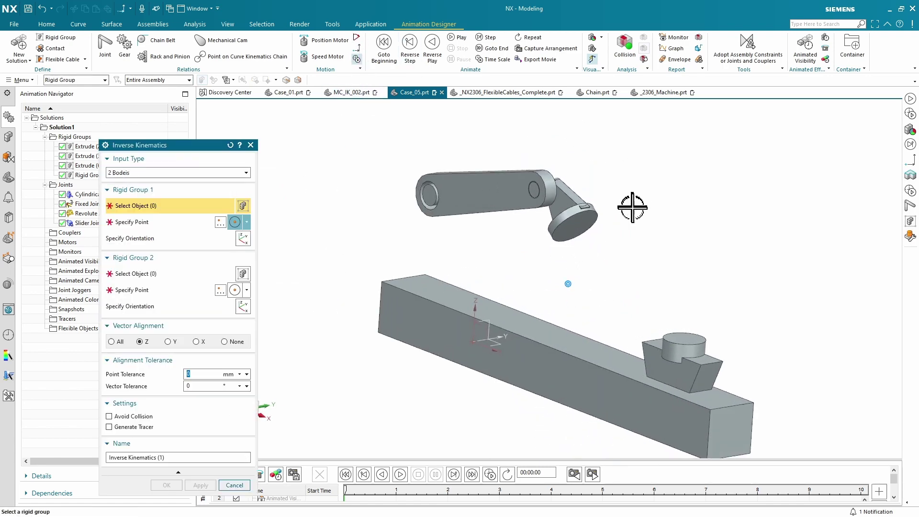
pyautogui.scroll(3, 632, 207)
pyautogui.click(563, 248)
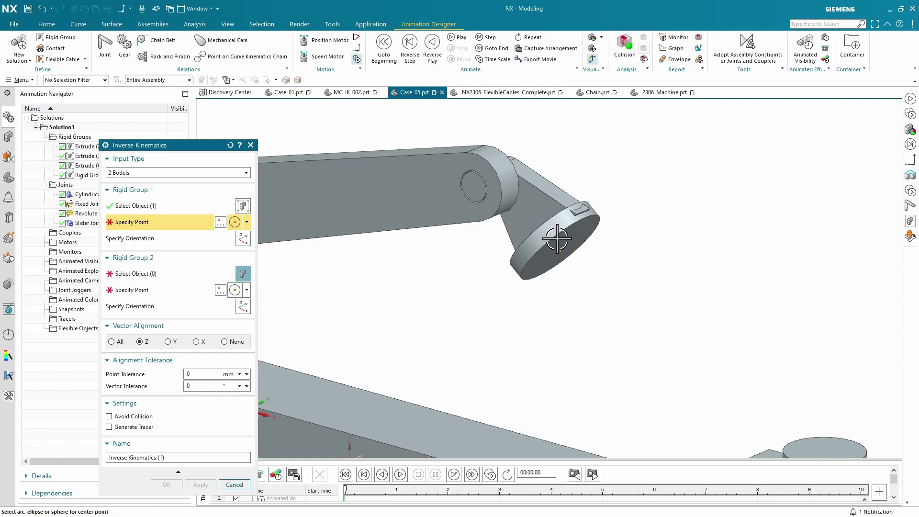
pyautogui.click(557, 238)
pyautogui.scroll(4, 617, 280)
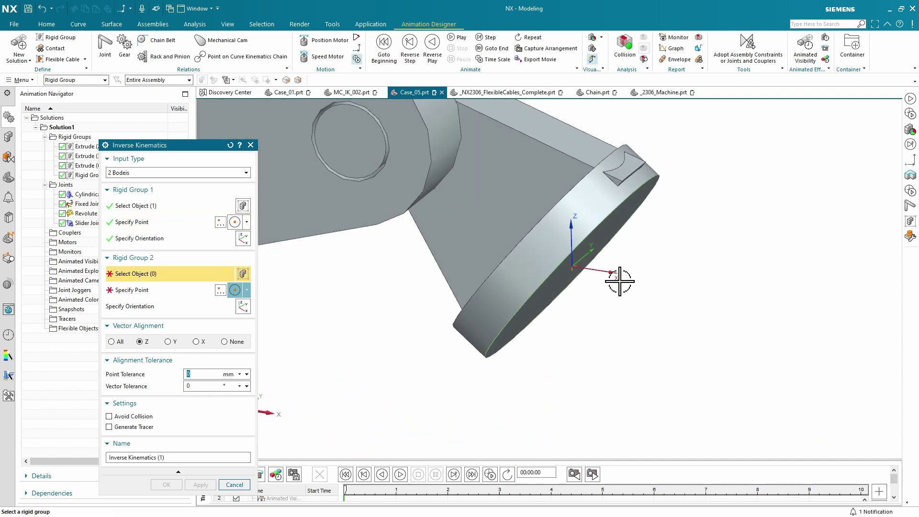
# Orient Rigid Group 1 so that its Z axis points outward, perpendicular to the disc's face
pyautogui.click(232, 238)
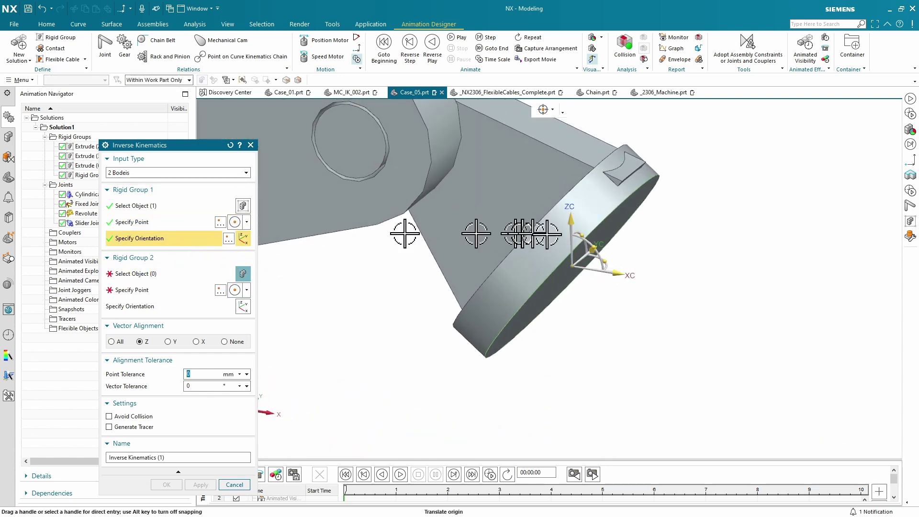
pyautogui.click(570, 243)
pyautogui.click(531, 259)
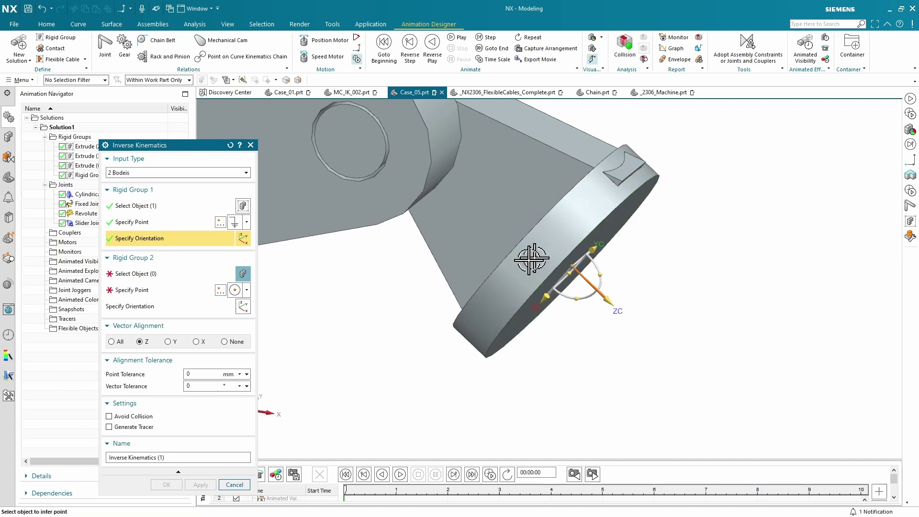
# Set the sliding block as Rigid Group 2 at its cylinder's top centre, with Z reversed to point down, and create the motor
pyautogui.scroll(-3, 388, 298)
pyautogui.scroll(-4, 388, 298)
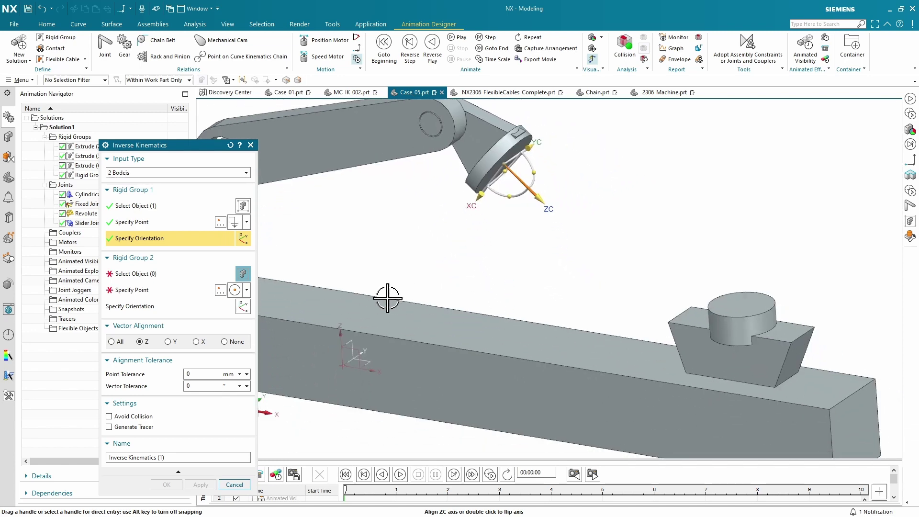
pyautogui.moveTo(388, 297); pyautogui.dragTo(378, 298, button='middle')
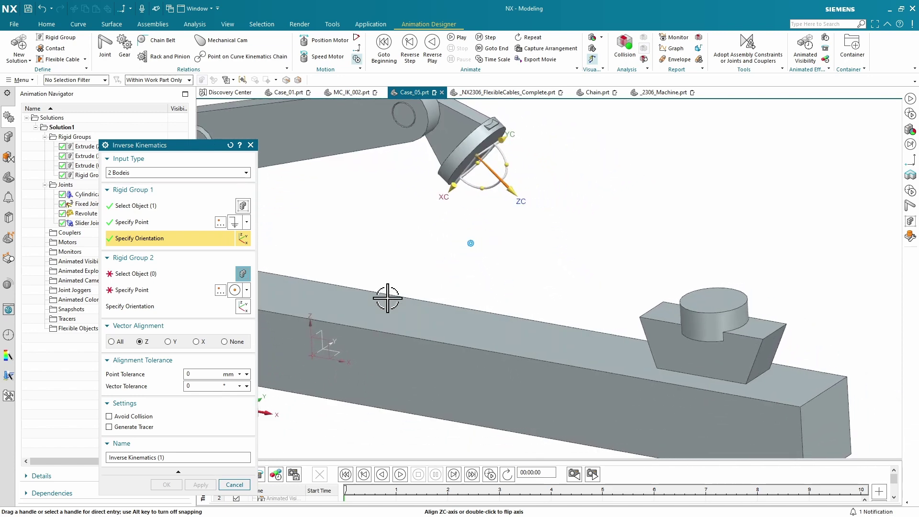
pyautogui.click(158, 273)
pyautogui.click(714, 317)
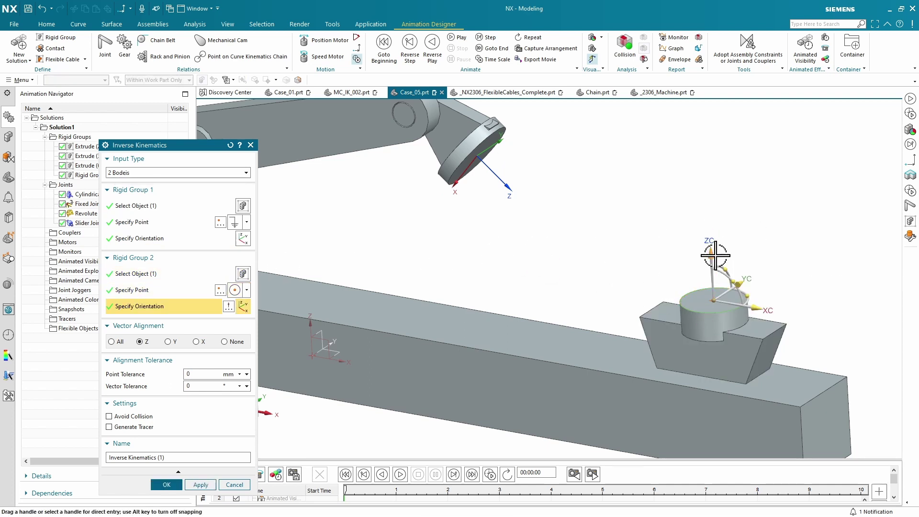
pyautogui.doubleClick(713, 252)
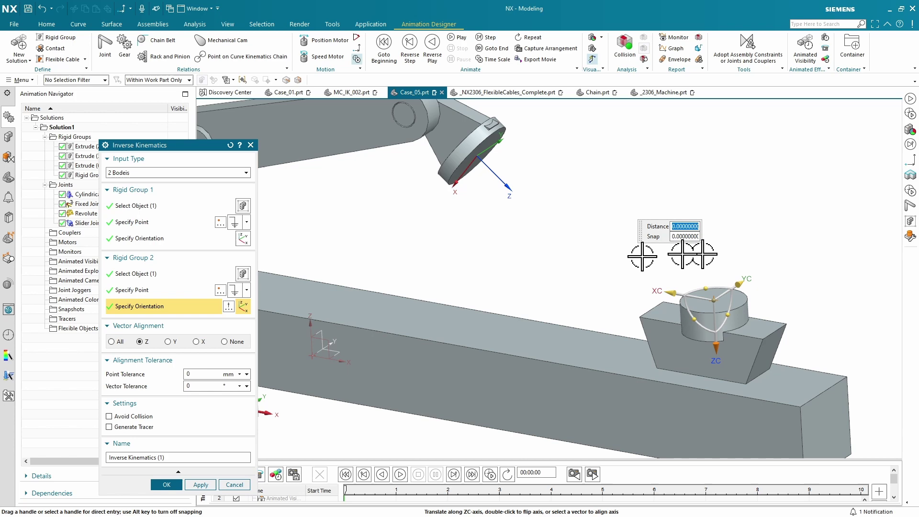
pyautogui.click(169, 484)
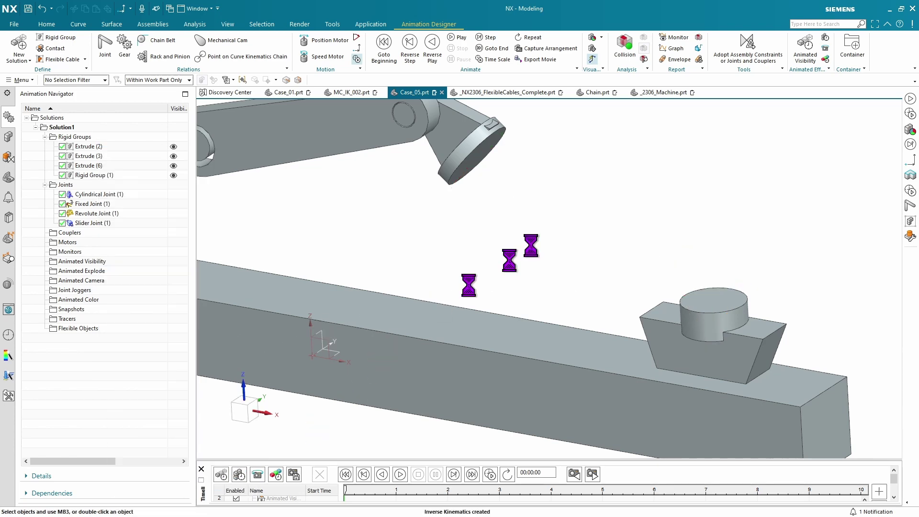
# Play and scrub the animation, display the rigid groups in distinct colours, and examine how the disc aligns with the sliding block
pyautogui.click(457, 38)
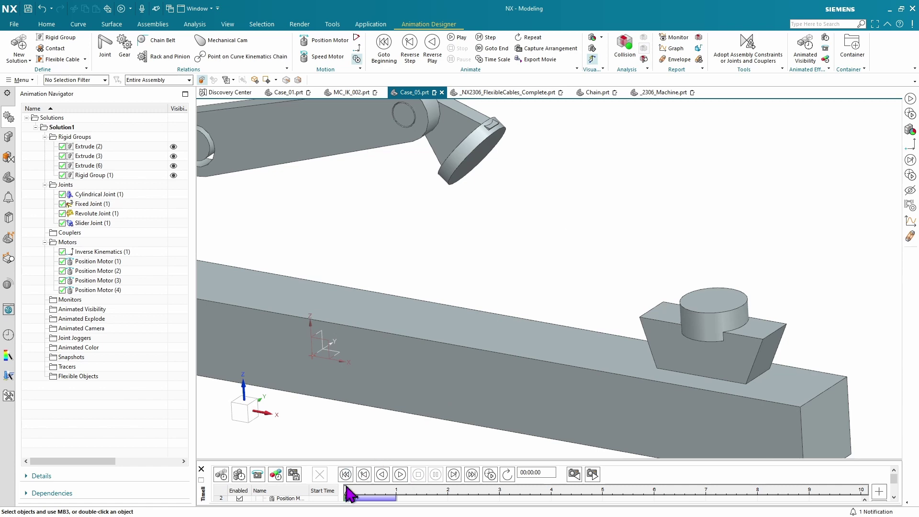
pyautogui.moveTo(346, 490)
pyautogui.mouseDown()
pyautogui.moveTo(403, 500)
pyautogui.moveTo(352, 505)
pyautogui.mouseUp()
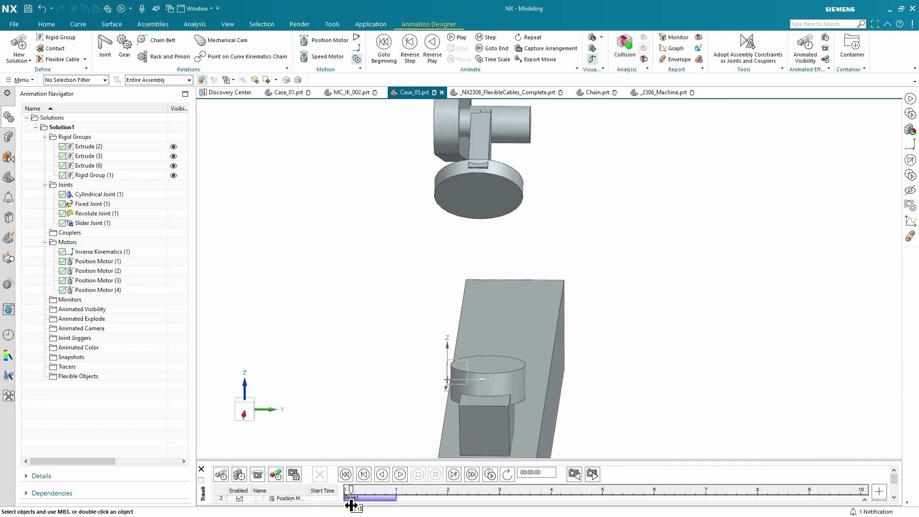
pyautogui.click(592, 47)
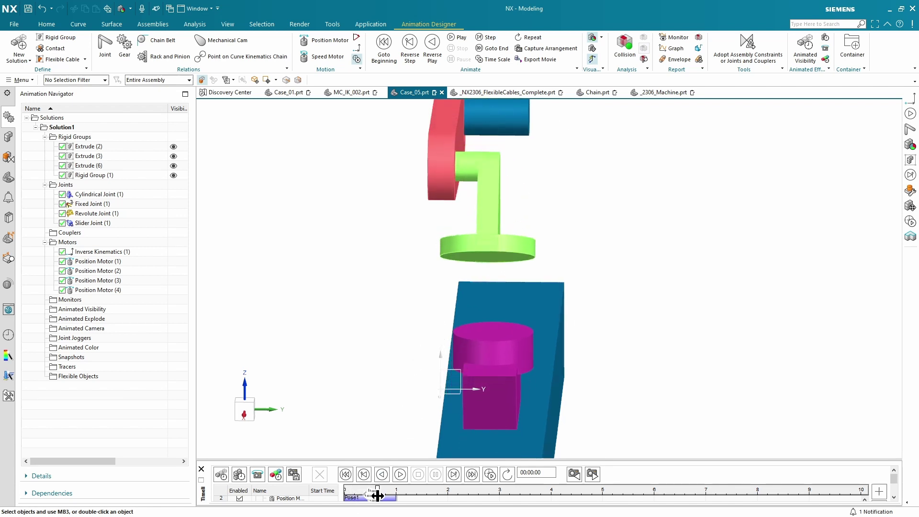
pyautogui.moveTo(378, 496); pyautogui.dragTo(351, 507)
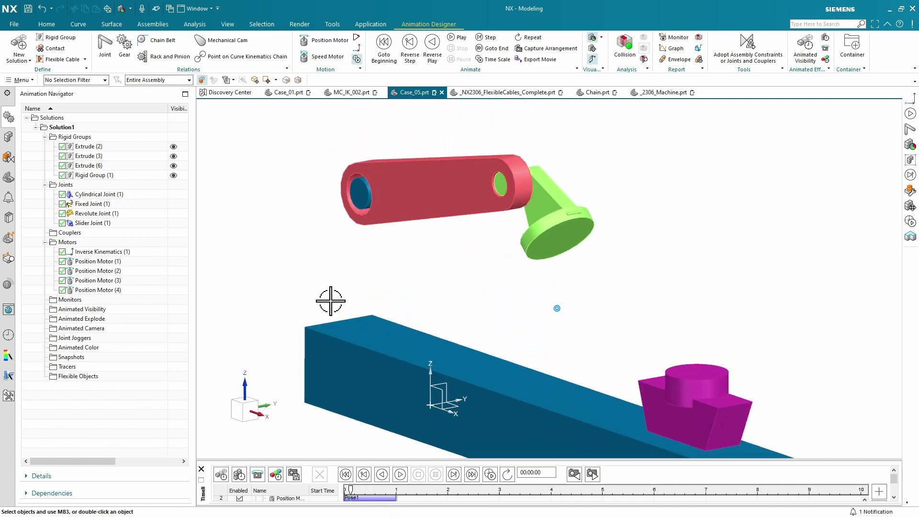
pyautogui.moveTo(330, 301); pyautogui.dragTo(330, 300, button='middle')
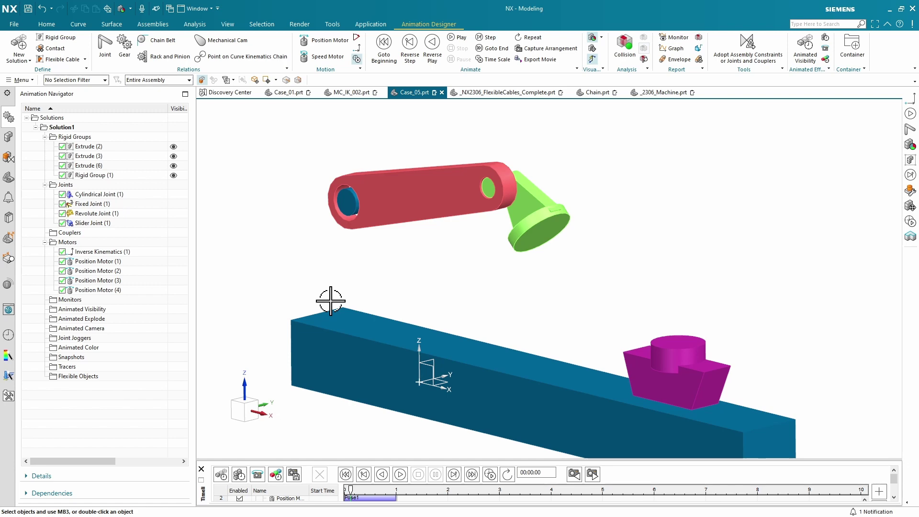
pyautogui.moveTo(330, 300); pyautogui.dragTo(322, 171, button='middle')
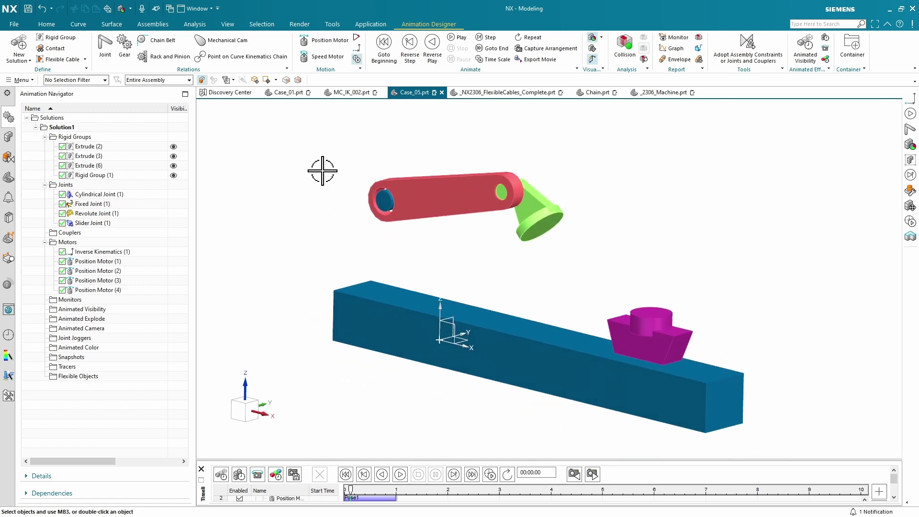
# Switch to _NX2306_FlexibleCables_Complete.prt, play and stop its animation, and inspect the flexible cables from behind
pyautogui.click(506, 92)
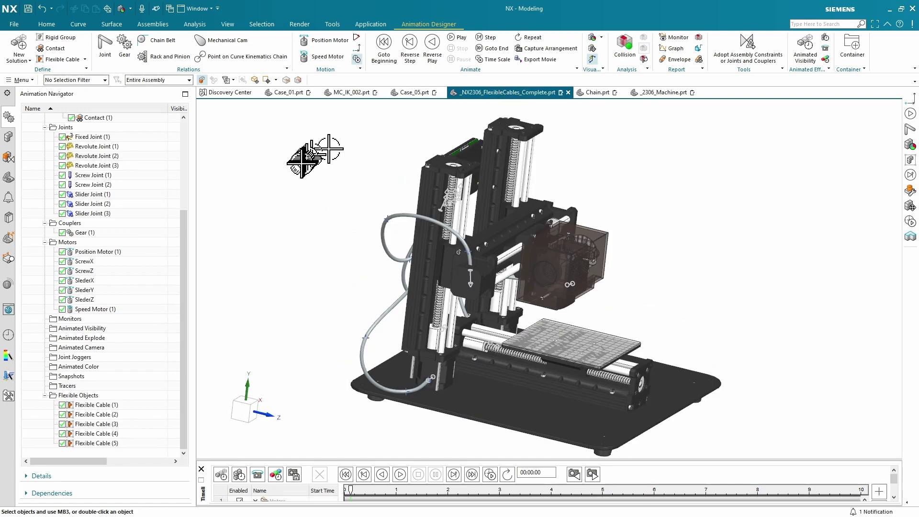
pyautogui.press('Home')
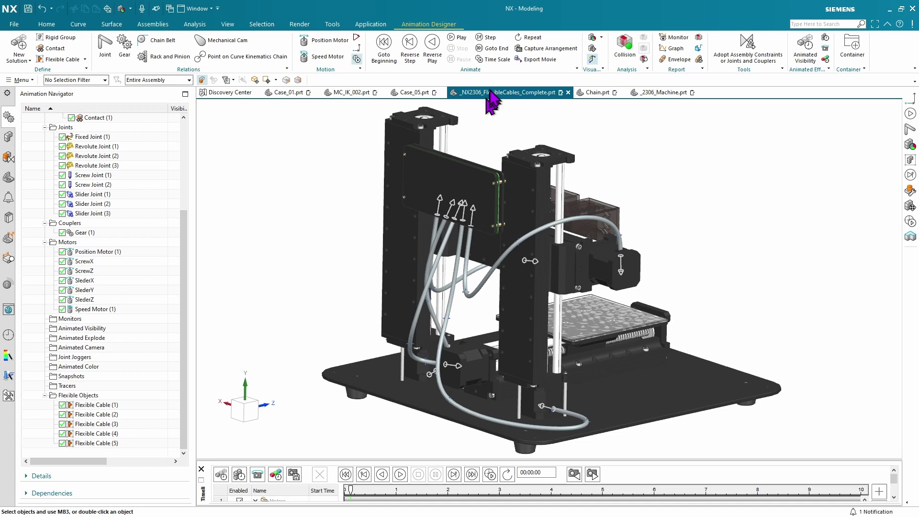
pyautogui.click(459, 38)
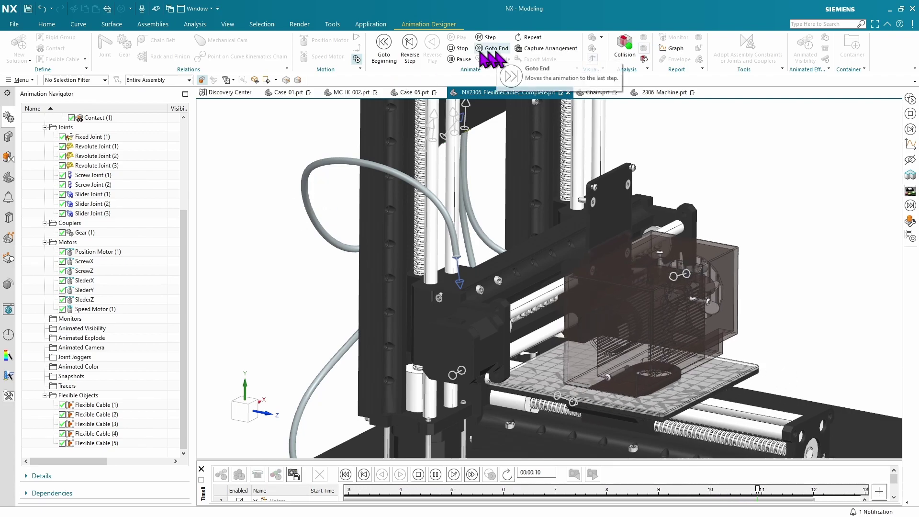
pyautogui.click(461, 49)
pyautogui.moveTo(287, 205); pyautogui.dragTo(254, 202, button='middle')
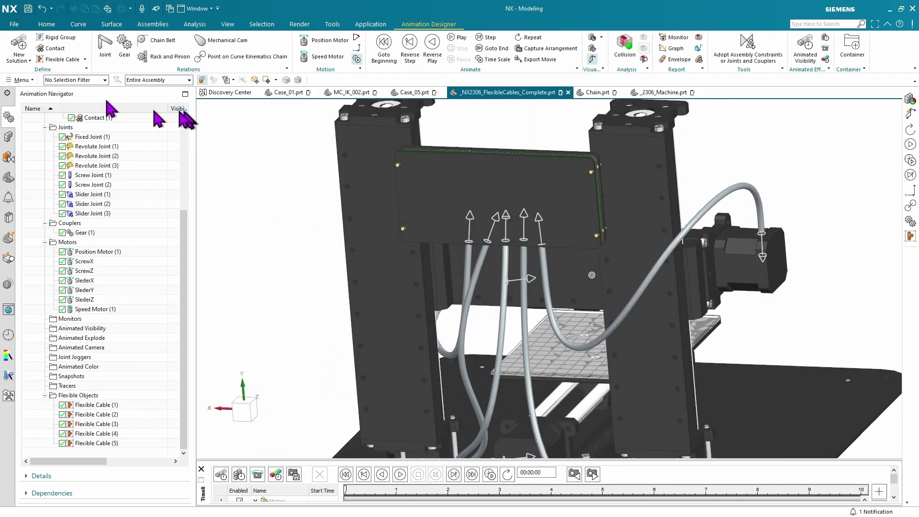
# Define a flexible cable from the solid body looping to the side motor and add a fixed attachment to the Base rigid group
pyautogui.click(64, 64)
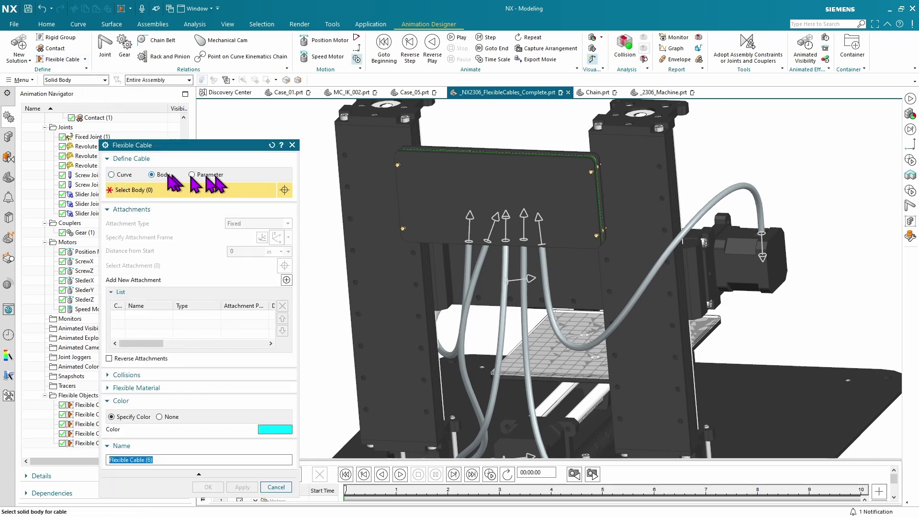
pyautogui.click(549, 307)
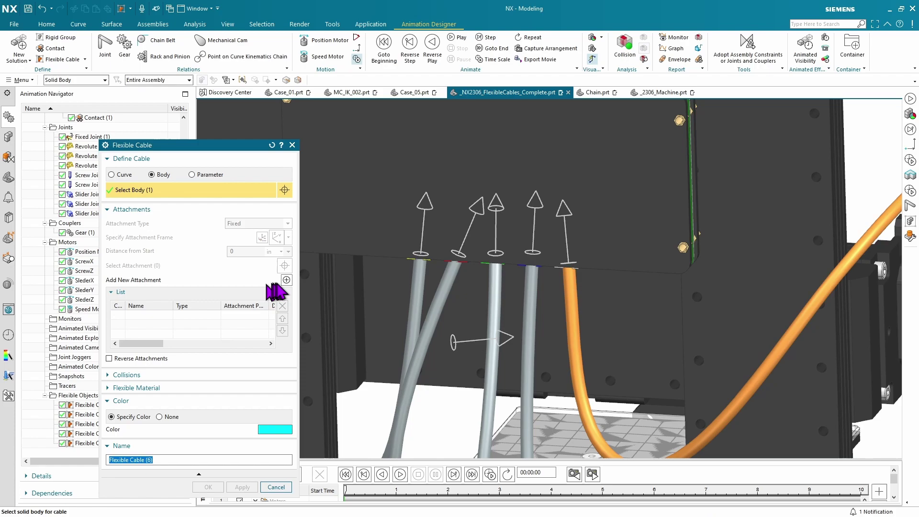
pyautogui.click(287, 280)
pyautogui.click(191, 265)
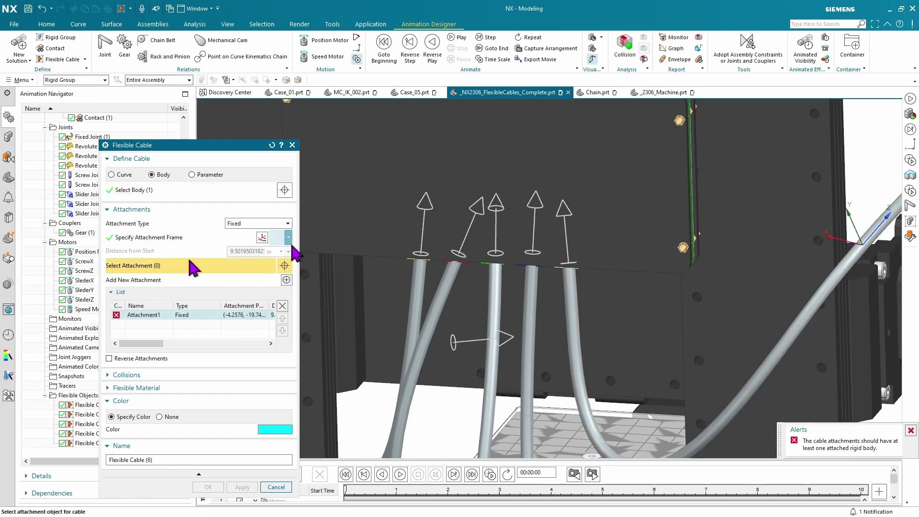
pyautogui.click(527, 205)
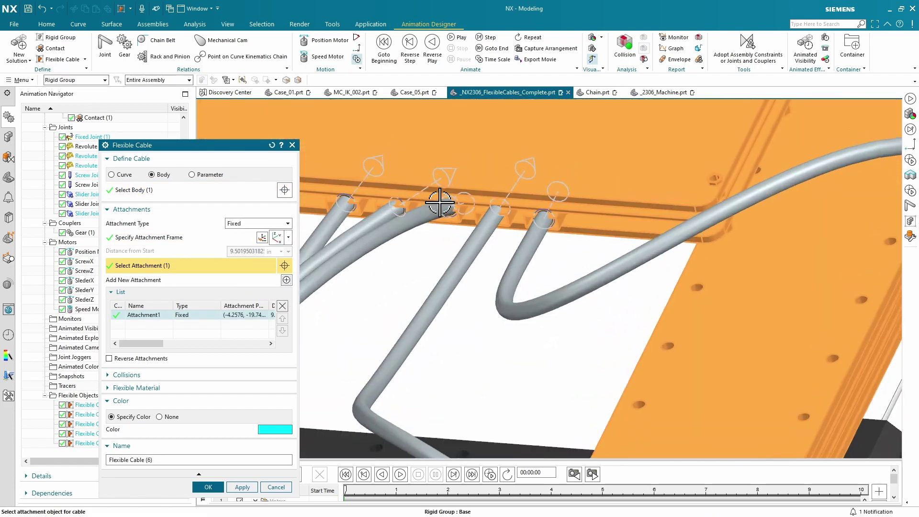
# Place the first attachment's frame at the centre of the cable's end face in the white connector
pyautogui.click(150, 238)
pyautogui.scroll(2, 450, 268)
pyautogui.moveTo(481, 280); pyautogui.dragTo(527, 325, button='middle')
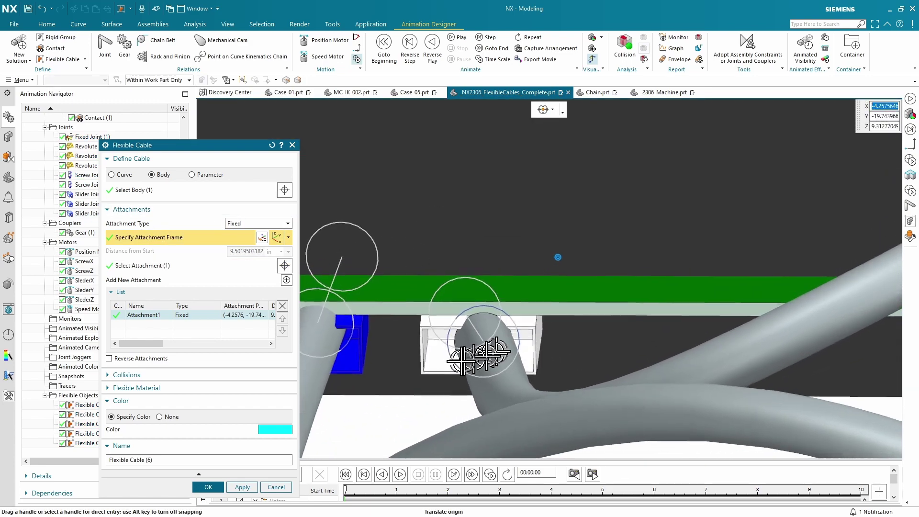
pyautogui.click(453, 340)
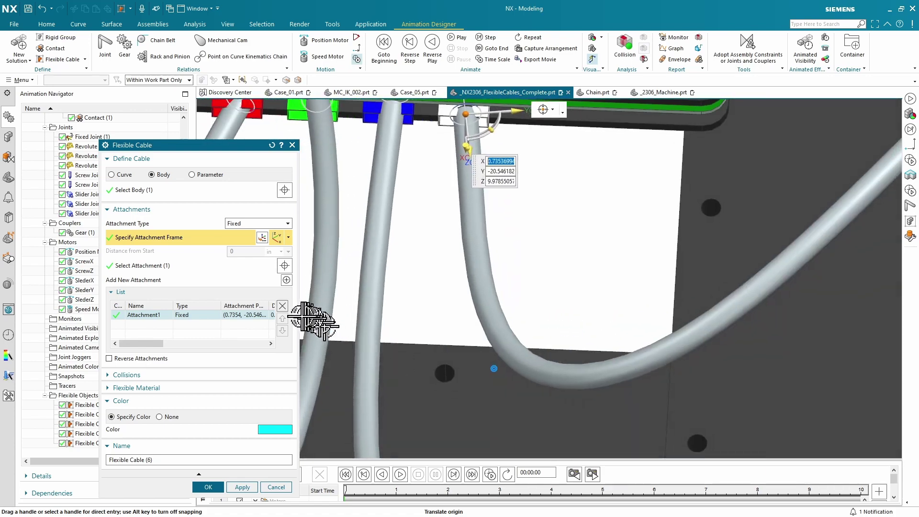
# Add a second fixed attachment to the Stand rigid group, place its frame at the cable's motor-side end centre, and create the cable
pyautogui.click(286, 280)
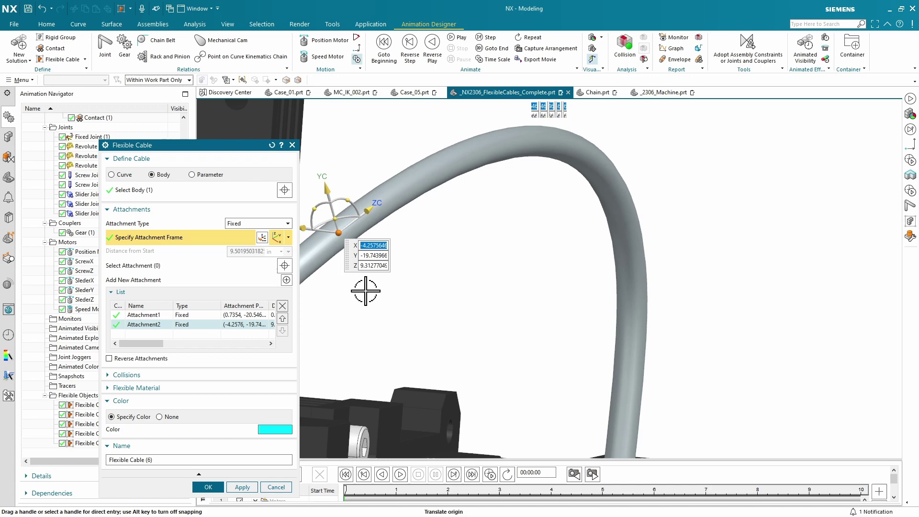
pyautogui.click(237, 267)
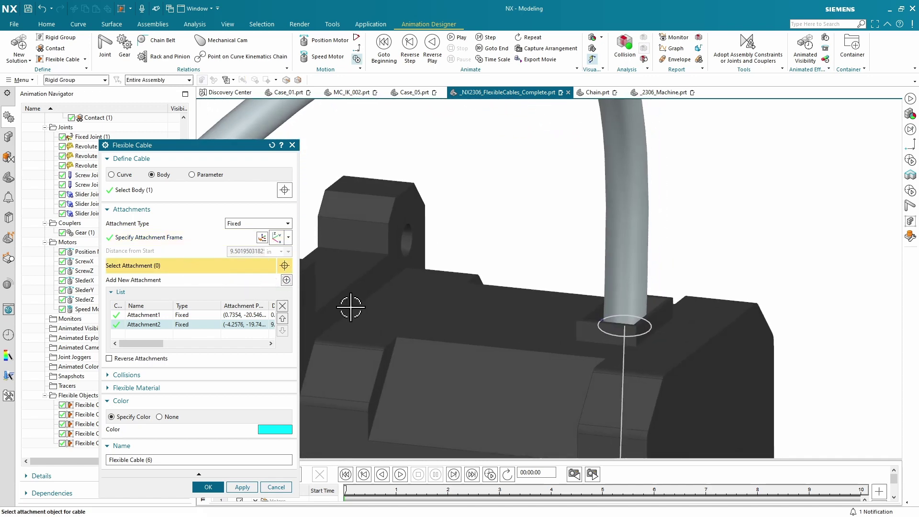
pyautogui.click(580, 357)
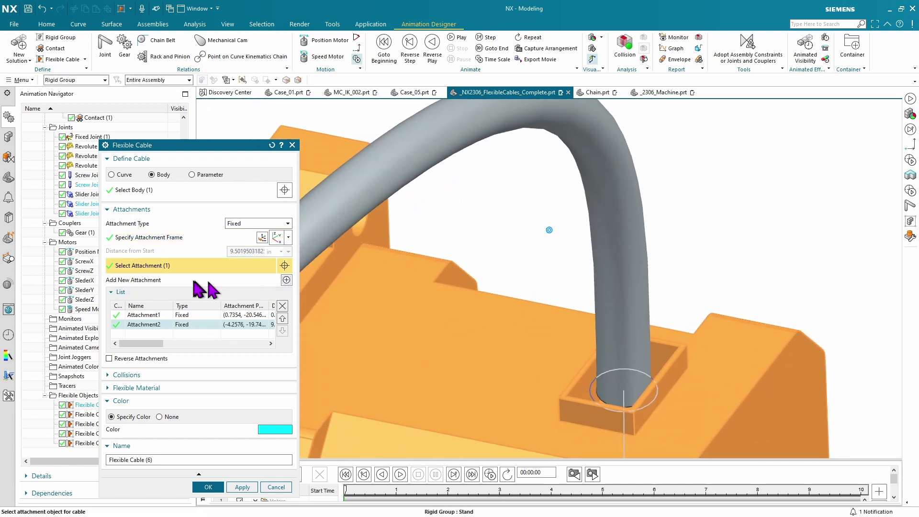
pyautogui.click(163, 239)
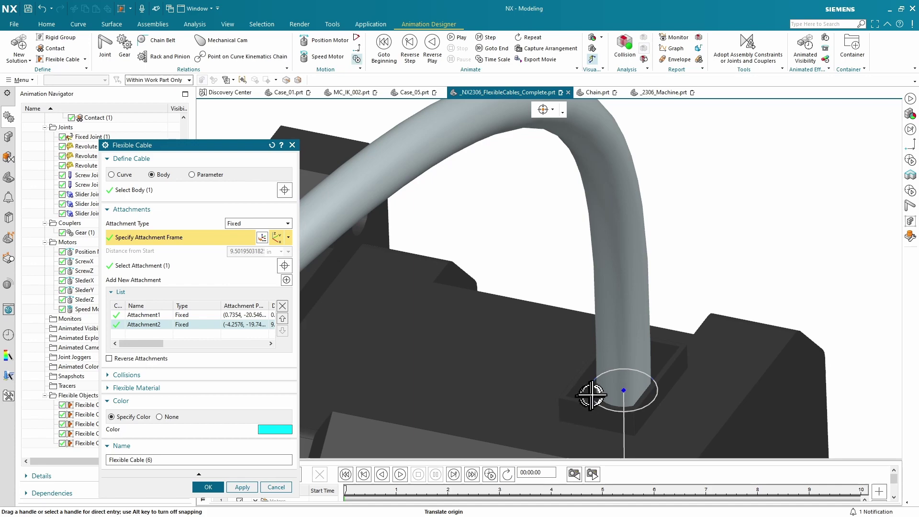
pyautogui.click(593, 395)
pyautogui.click(215, 487)
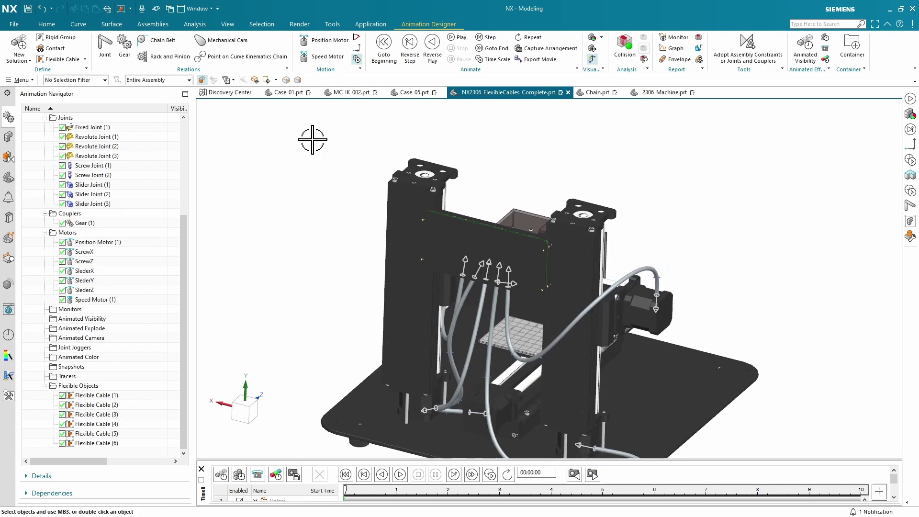
# Play and stop the machine's animation to check the new cable, and view the machine from the front
pyautogui.click(433, 48)
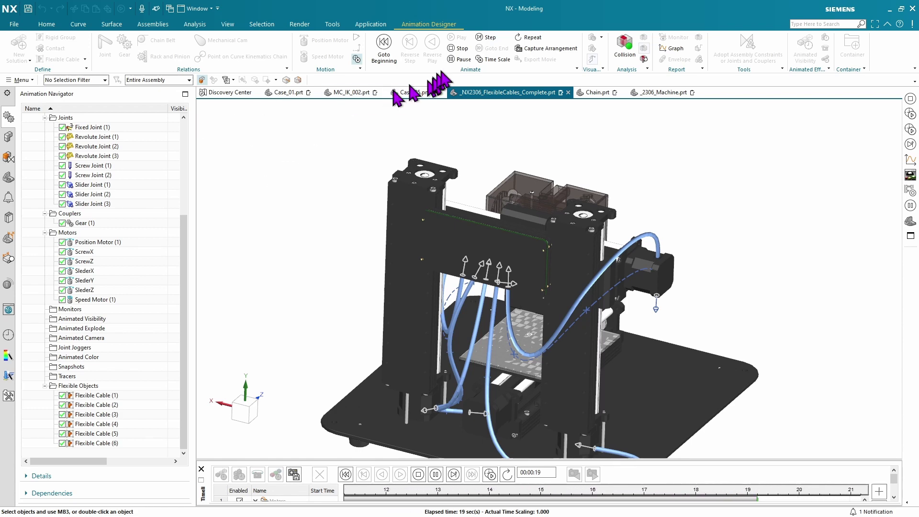
pyautogui.click(462, 48)
pyautogui.moveTo(297, 178); pyautogui.dragTo(287, 187, button='middle')
pyautogui.scroll(-2, 287, 187)
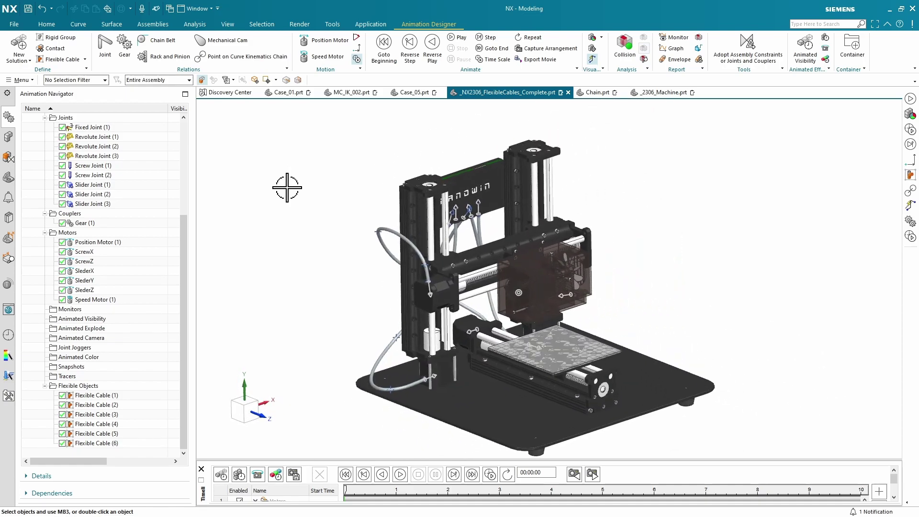
pyautogui.click(528, 38)
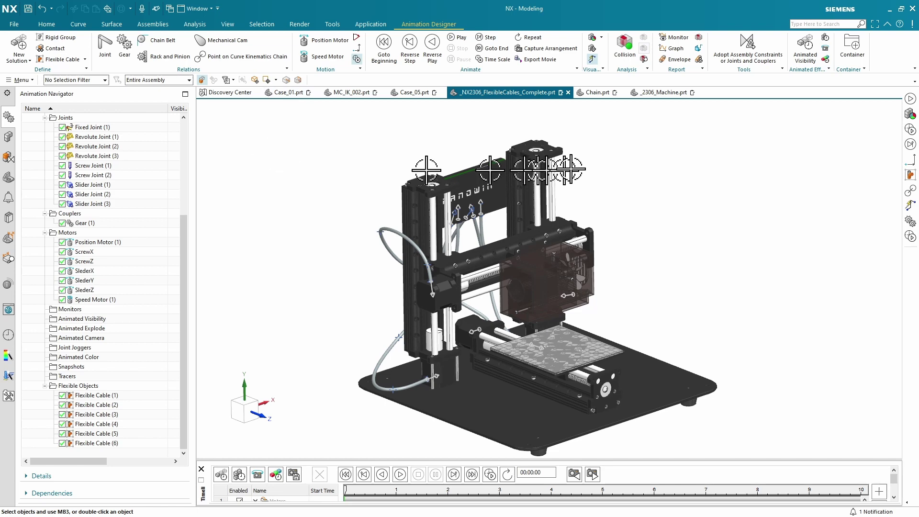
# Switch to Chain.prt and display the chain's rigid groups in distinct colours
pyautogui.click(597, 93)
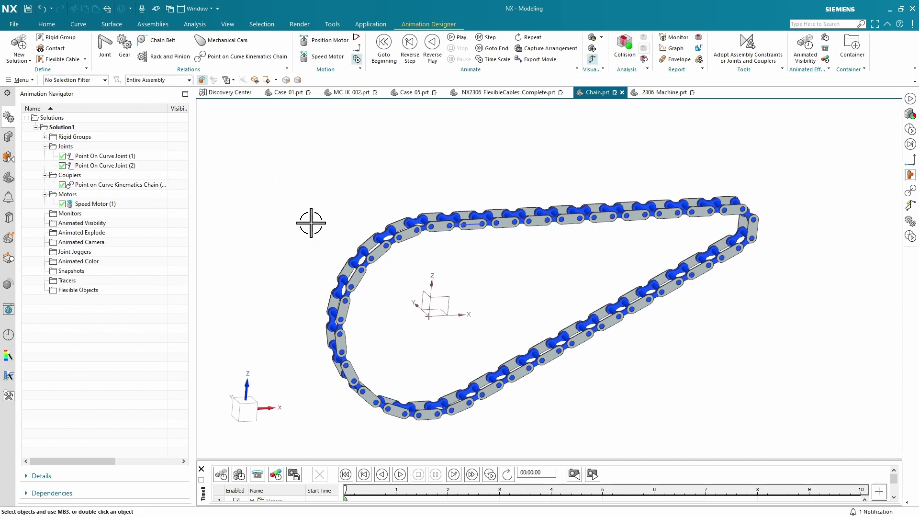
pyautogui.moveTo(292, 204); pyautogui.dragTo(261, 208, button='middle')
pyautogui.scroll(3, 268, 207)
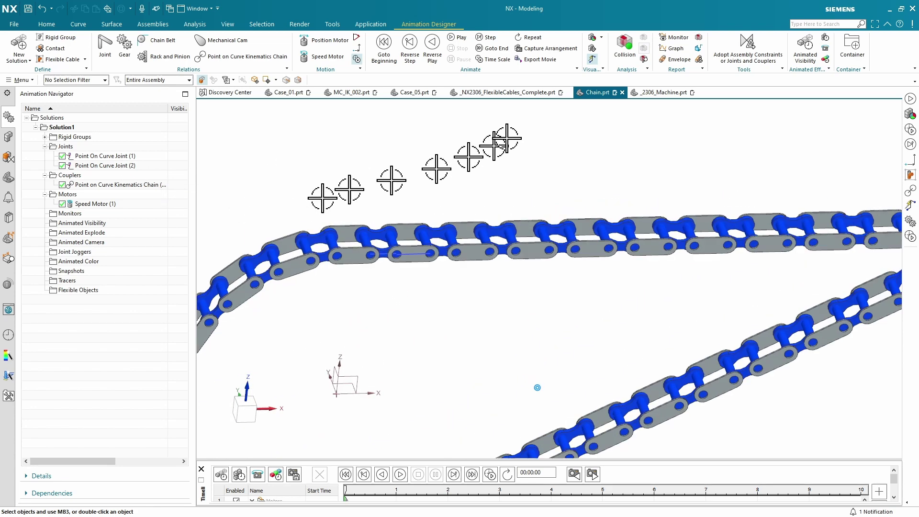
pyautogui.click(592, 48)
pyautogui.scroll(-5, 421, 133)
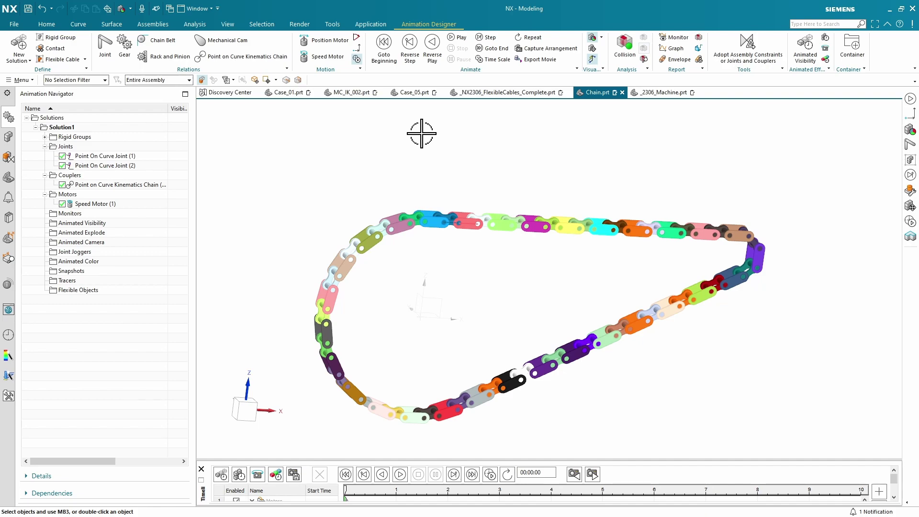
pyautogui.scroll(10, 421, 133)
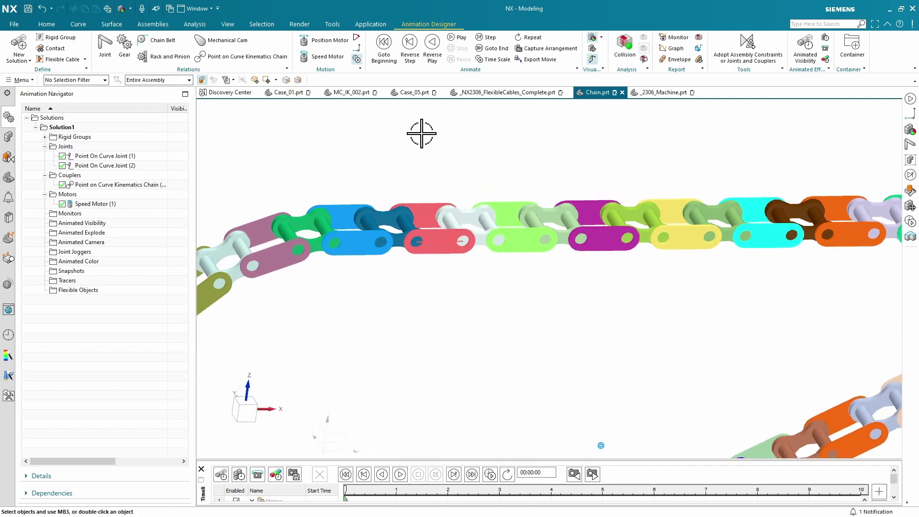
# Inspect Point On Curve Joint (1) and Point On Curve Joint (2) on the first chain links
pyautogui.click(129, 156)
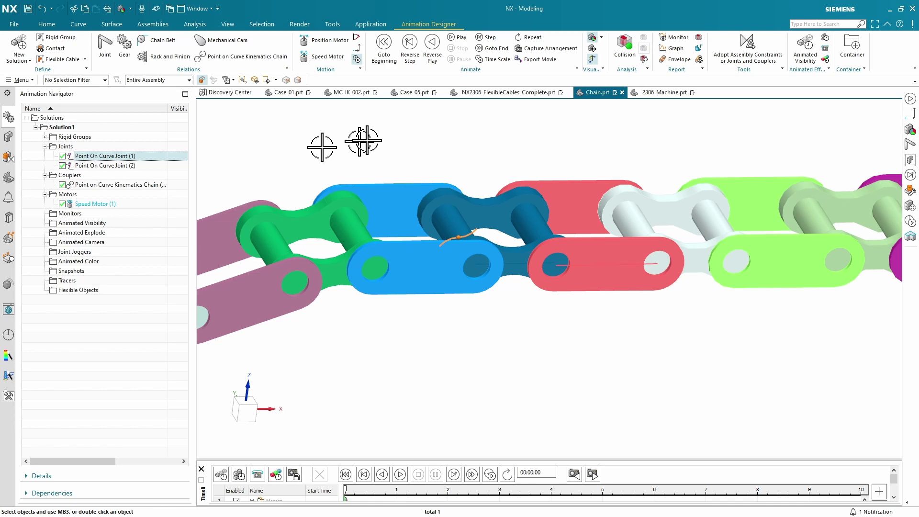
pyautogui.scroll(4, 367, 140)
pyautogui.scroll(5, 367, 139)
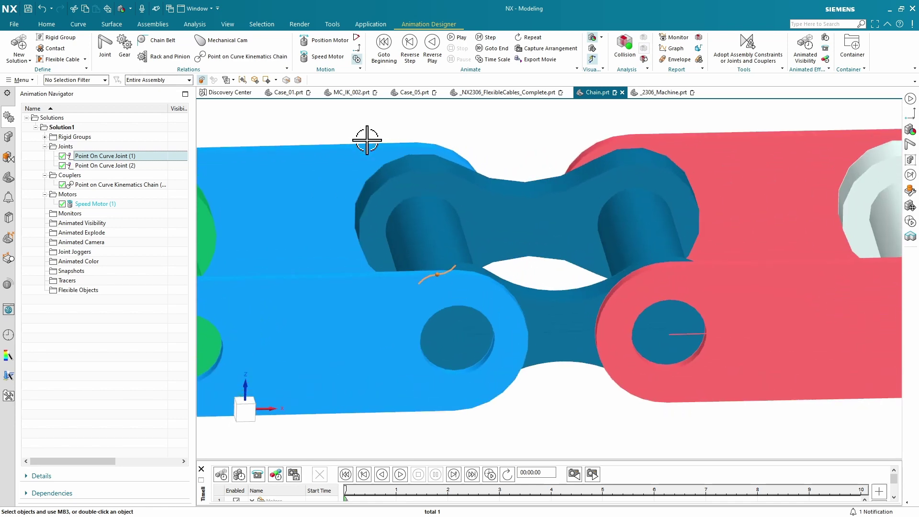
pyautogui.click(107, 166)
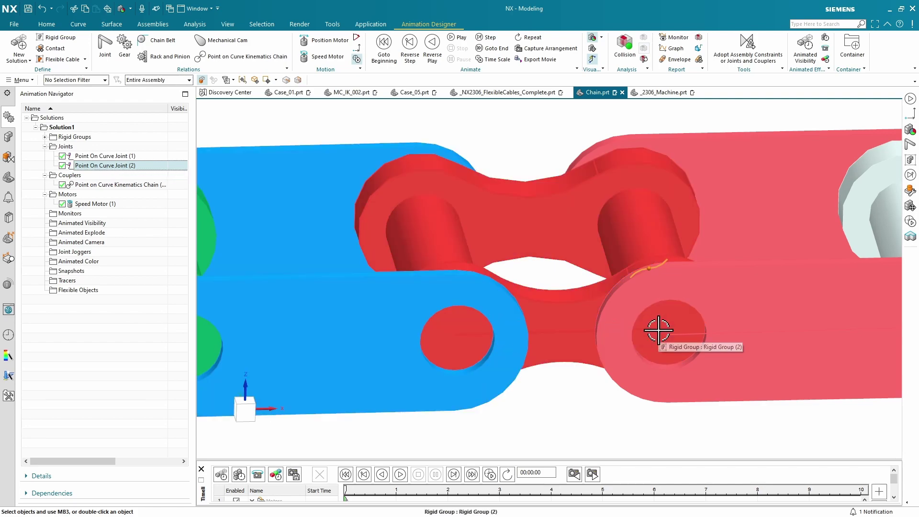
pyautogui.scroll(-10, 658, 330)
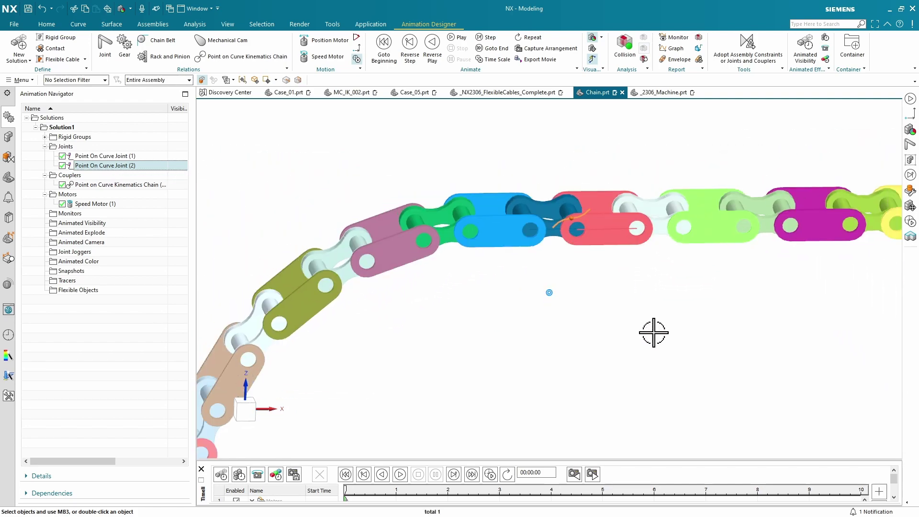
pyautogui.scroll(-5, 653, 332)
pyautogui.scroll(6, 544, 331)
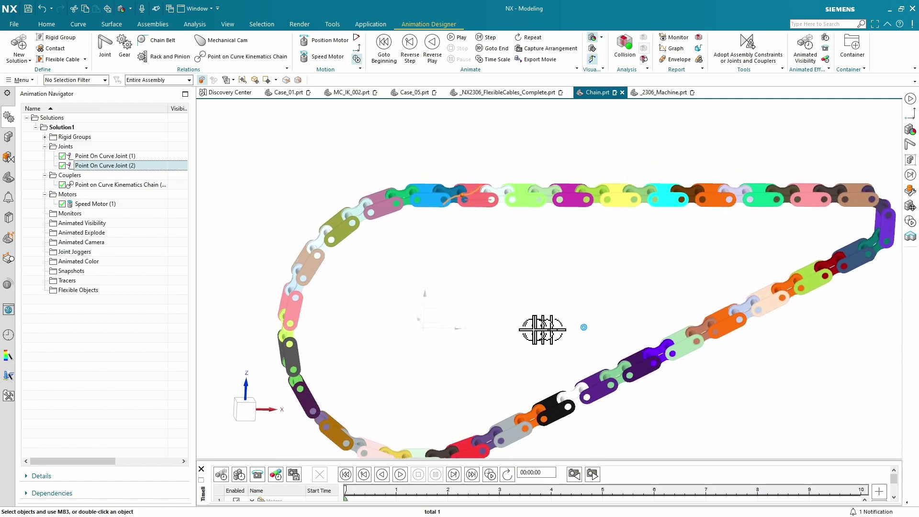
# Highlight the links in the Point on Curve Kinematics Chain coupler, and run the chain animation to watch their motion
pyautogui.click(119, 185)
pyautogui.scroll(-4, 573, 318)
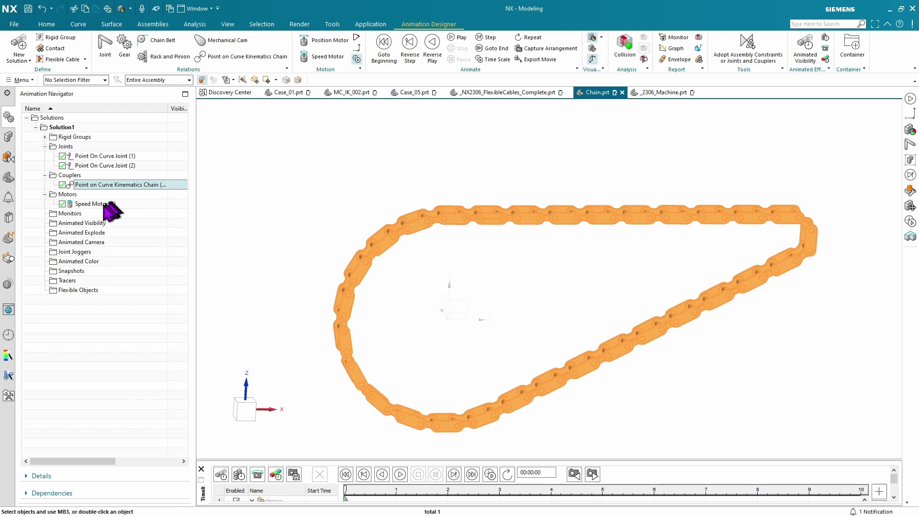
pyautogui.click(232, 201)
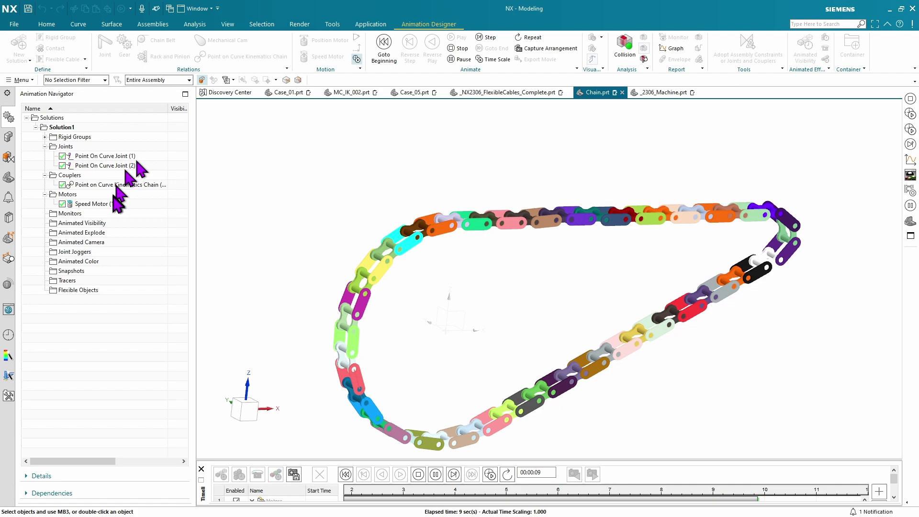
pyautogui.click(459, 48)
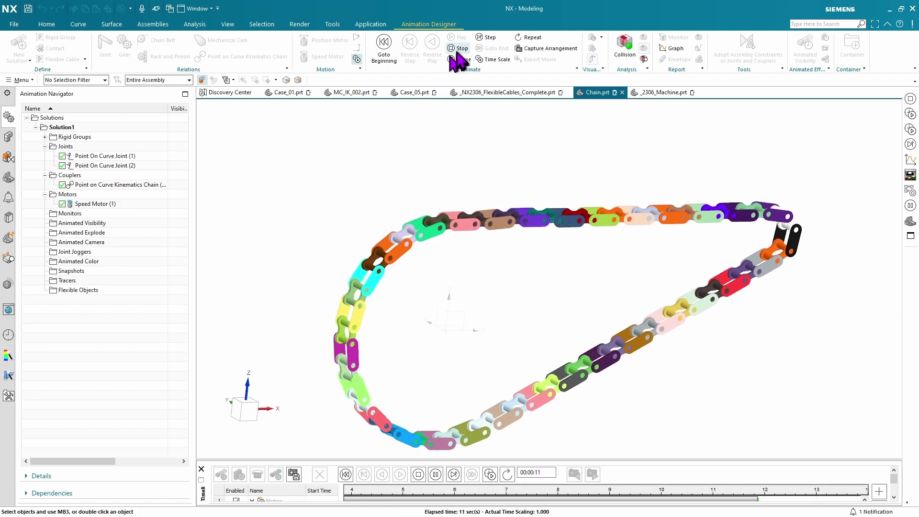
# Turn off the rigid group colours, and play and stop the chain animation in its original colours
pyautogui.click(592, 38)
pyautogui.click(457, 37)
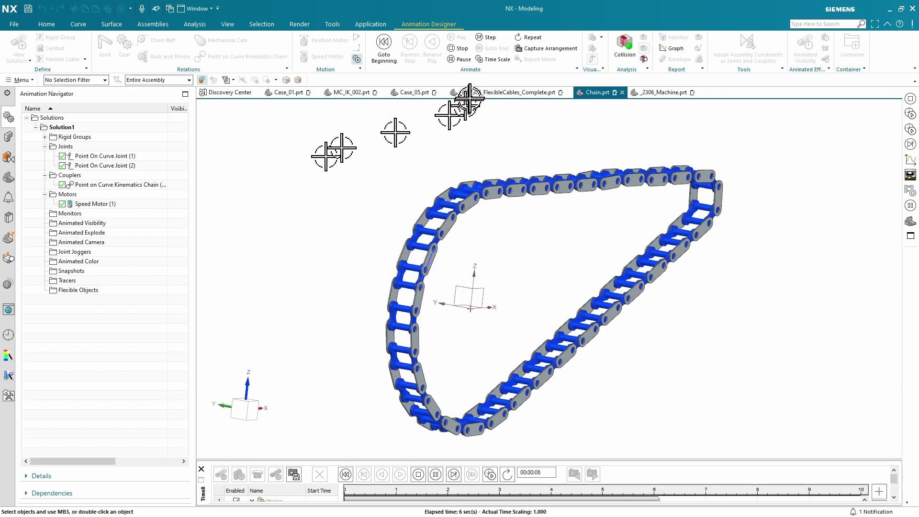
pyautogui.click(459, 48)
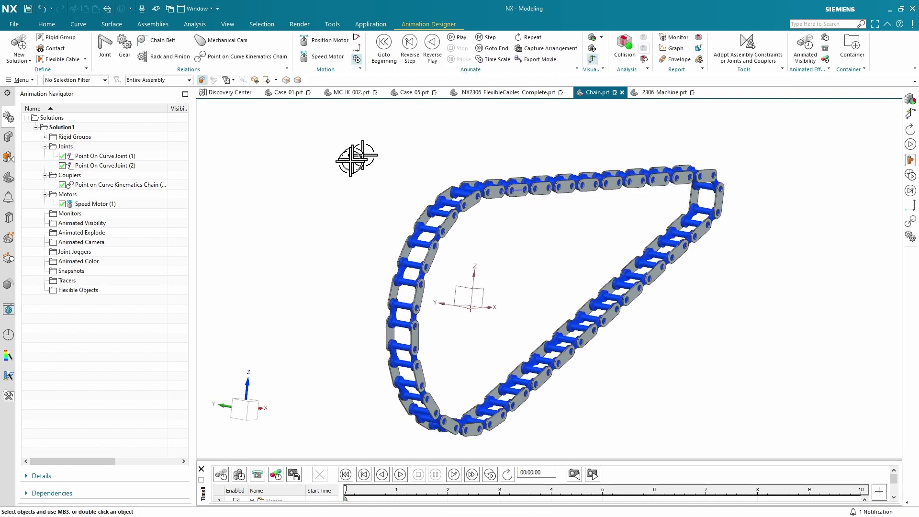
# Switch to _2306_Machine.prt, play and stop its animation, and turn on Repeat
pyautogui.click(667, 93)
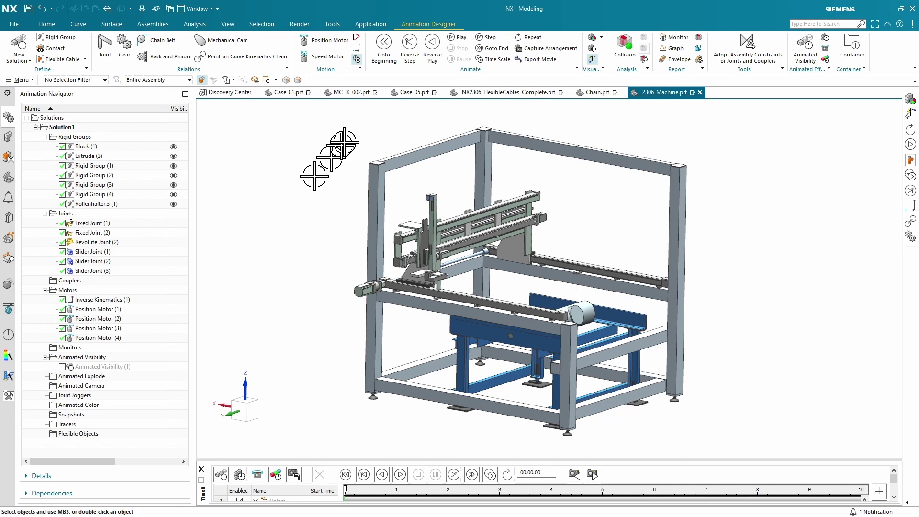
pyautogui.click(459, 38)
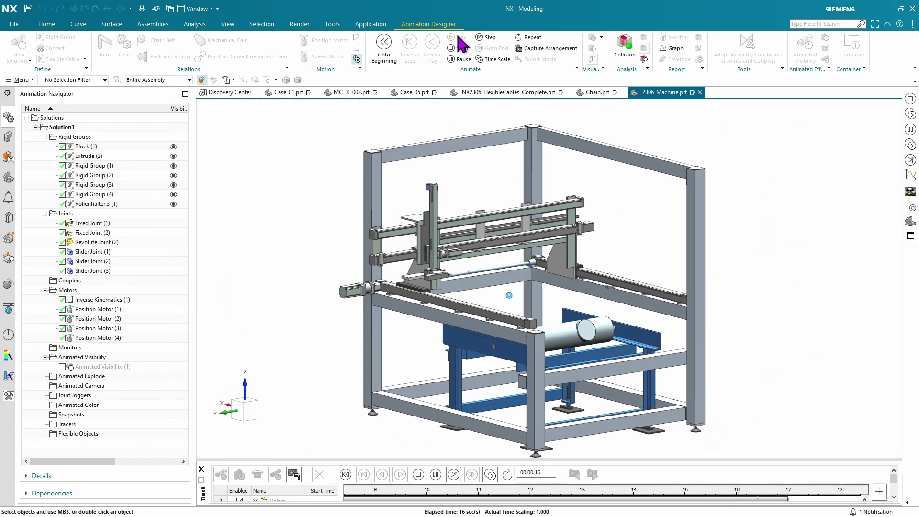
pyautogui.click(457, 48)
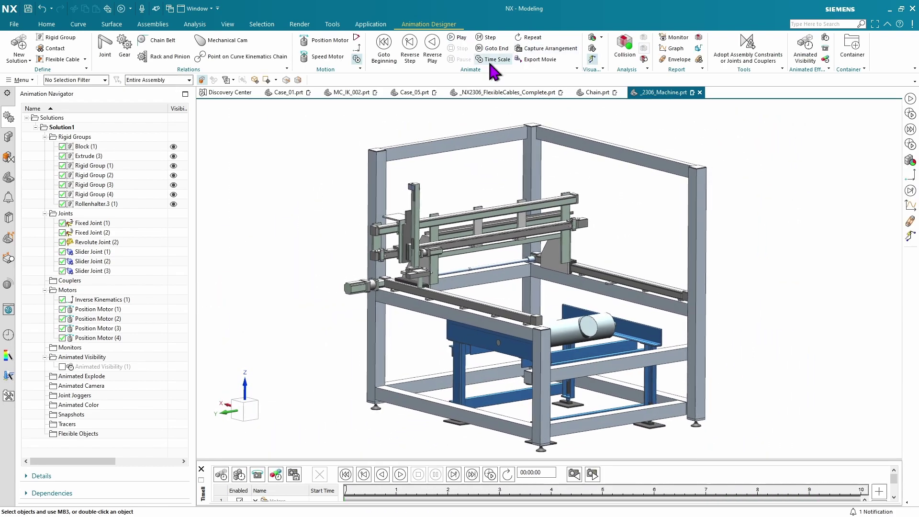
pyautogui.click(531, 38)
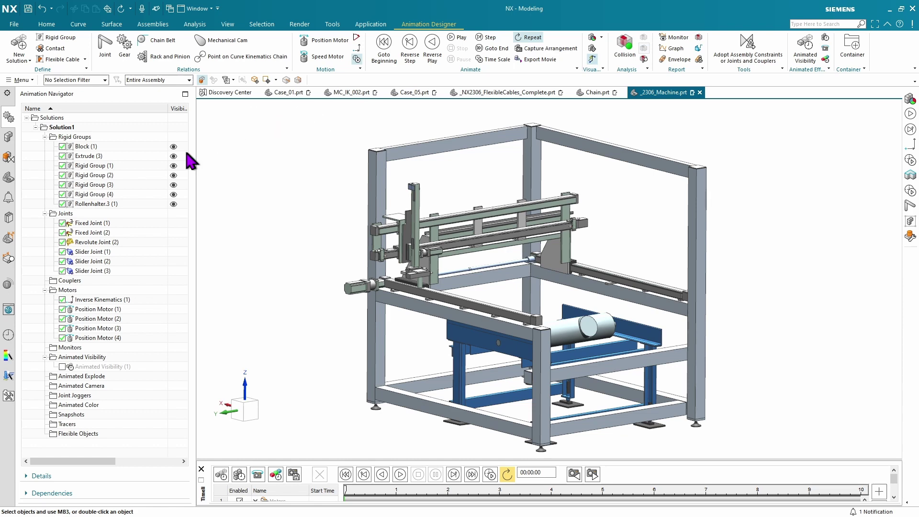
# Turn on the rigid group colours and hide the rigid groups one by one, from Rollenhalter.3 (1) up to Extrude (3)
pyautogui.click(601, 37)
pyautogui.click(603, 57)
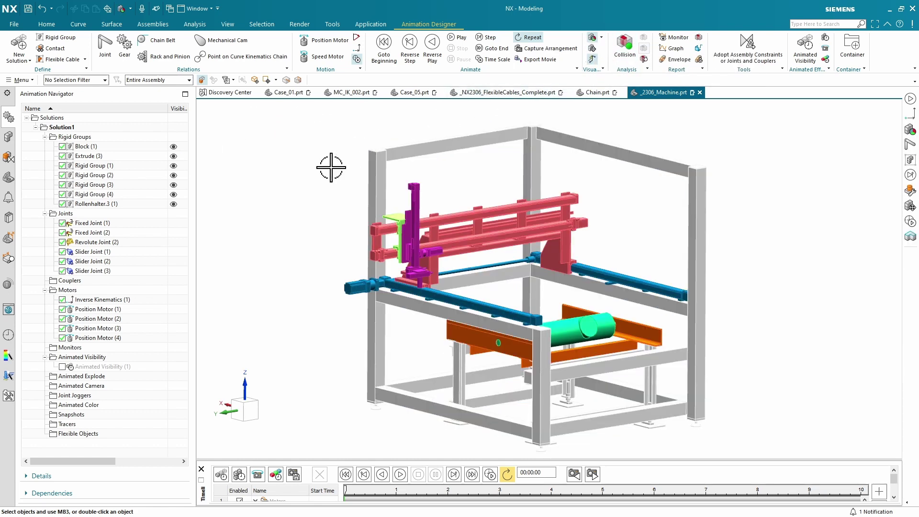
pyautogui.click(174, 204)
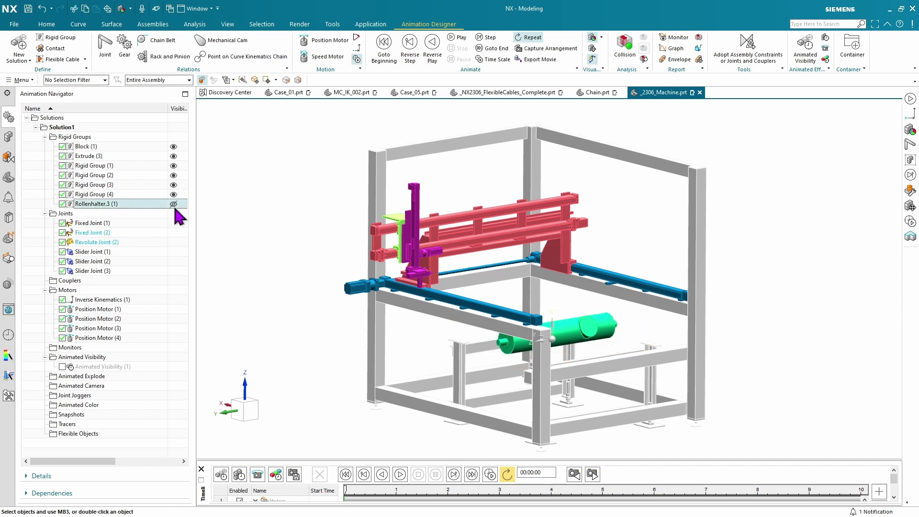
pyautogui.click(173, 195)
pyautogui.click(174, 185)
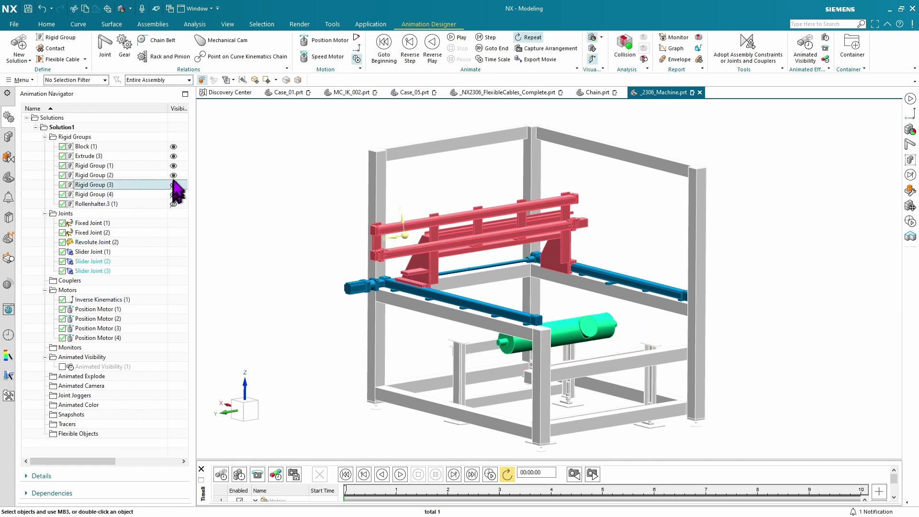
pyautogui.click(174, 175)
pyautogui.click(174, 166)
pyautogui.click(173, 156)
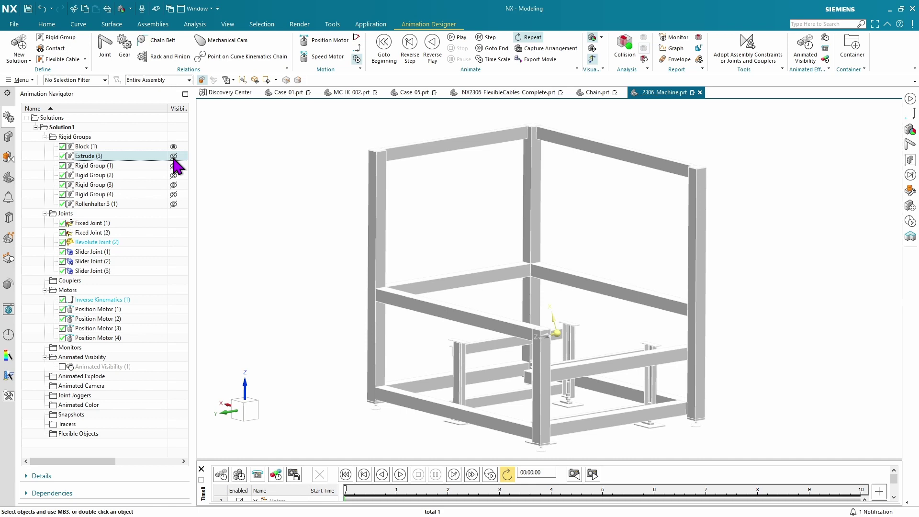
# Show the hidden rigid groups again one by one, from Extrude (3) down to Rollenhalter.3 (1)
pyautogui.click(174, 147)
pyautogui.click(173, 156)
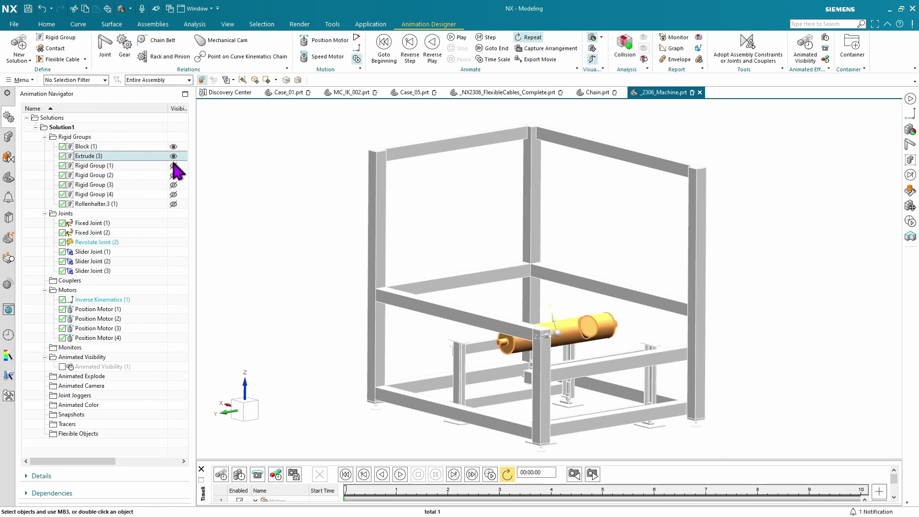
pyautogui.click(174, 166)
pyautogui.click(173, 175)
pyautogui.click(174, 185)
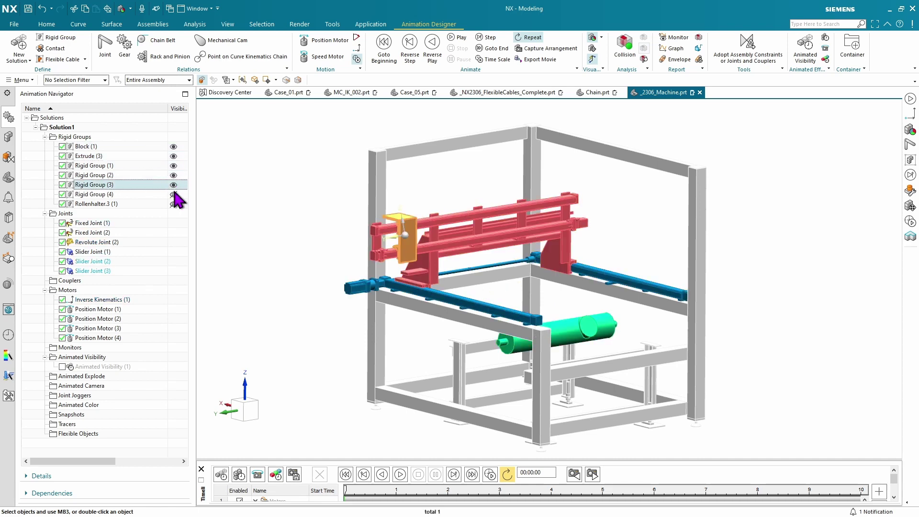
pyautogui.click(173, 194)
pyautogui.click(174, 204)
pyautogui.scroll(3, 223, 218)
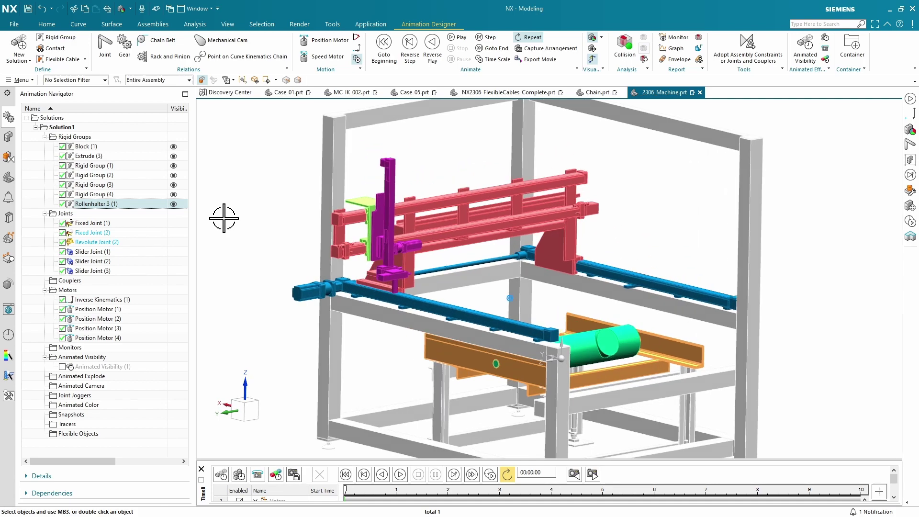
pyautogui.moveTo(223, 219); pyautogui.dragTo(225, 218, button='middle')
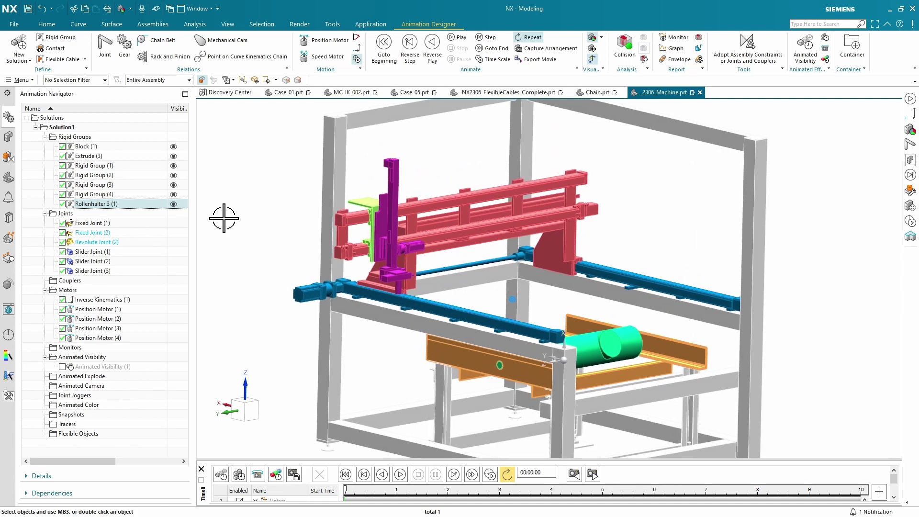
# Turn off the rigid group colours and play the machine animation in its original colours
pyautogui.click(592, 38)
pyautogui.moveTo(852, 242); pyautogui.dragTo(809, 245, button='middle')
pyautogui.click(459, 41)
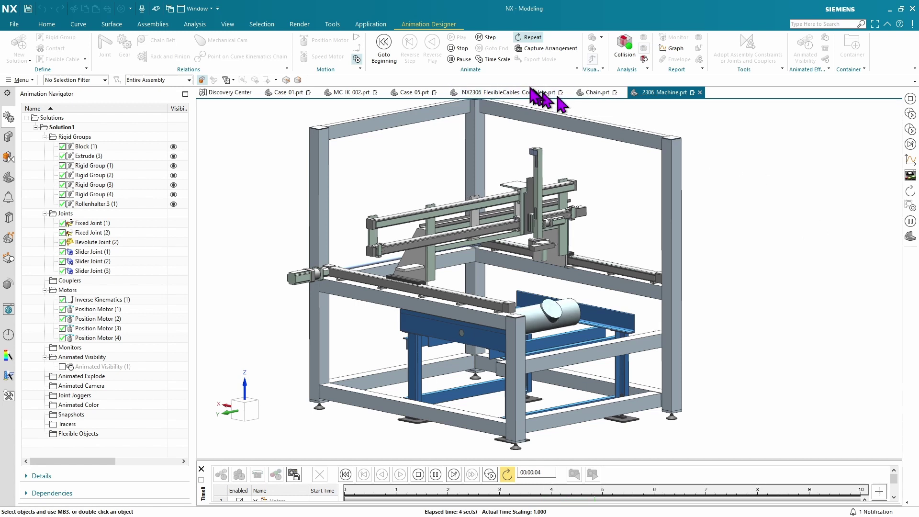
# Slow the running animation to a time scale of 0.1 and examine the gripper's motion above the cylinder up close
pyautogui.click(493, 59)
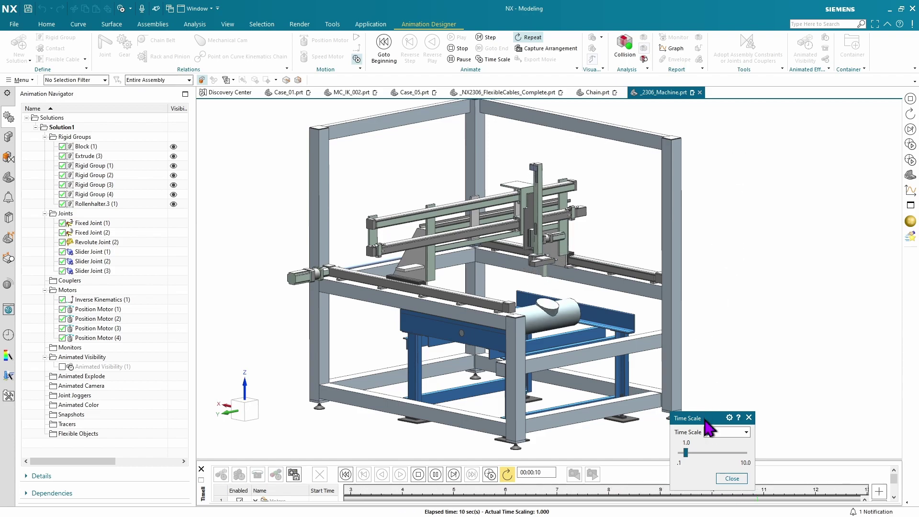
pyautogui.moveTo(705, 420); pyautogui.dragTo(746, 157)
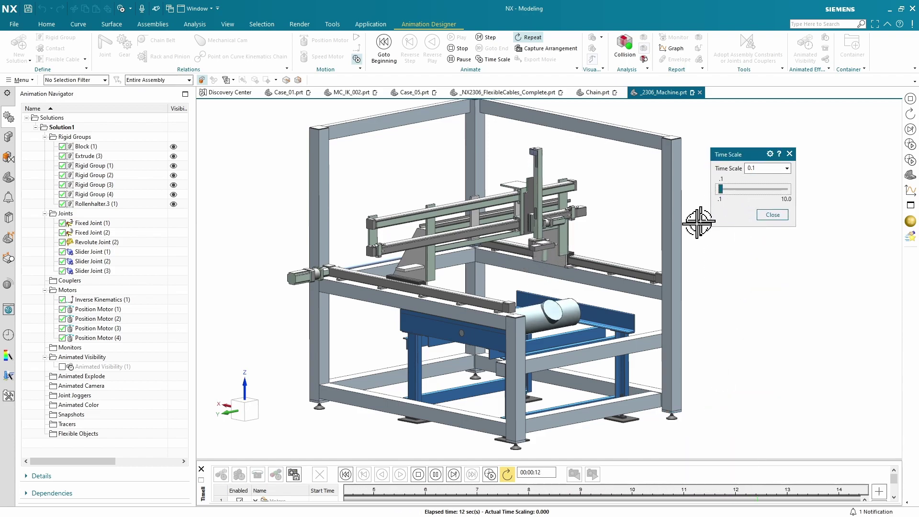
pyautogui.scroll(8, 619, 204)
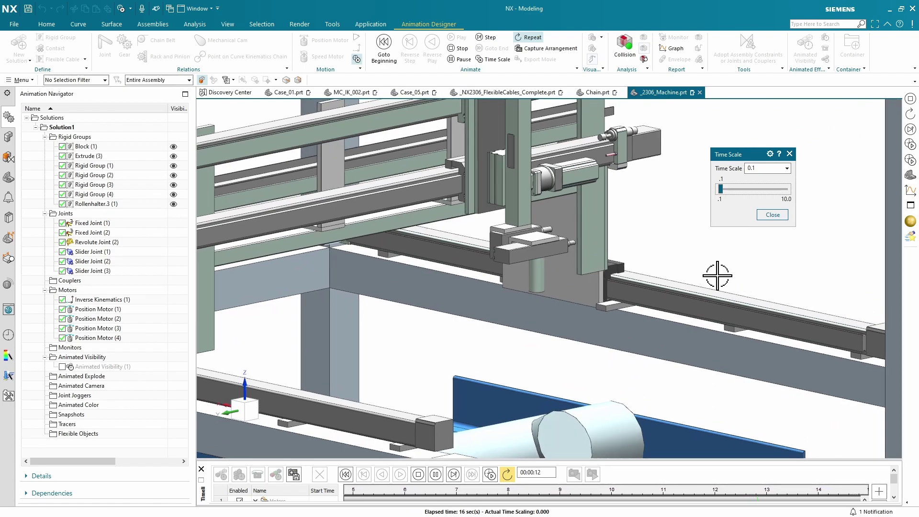
pyautogui.moveTo(718, 276); pyautogui.dragTo(639, 220, button='middle')
pyautogui.scroll(2, 639, 221)
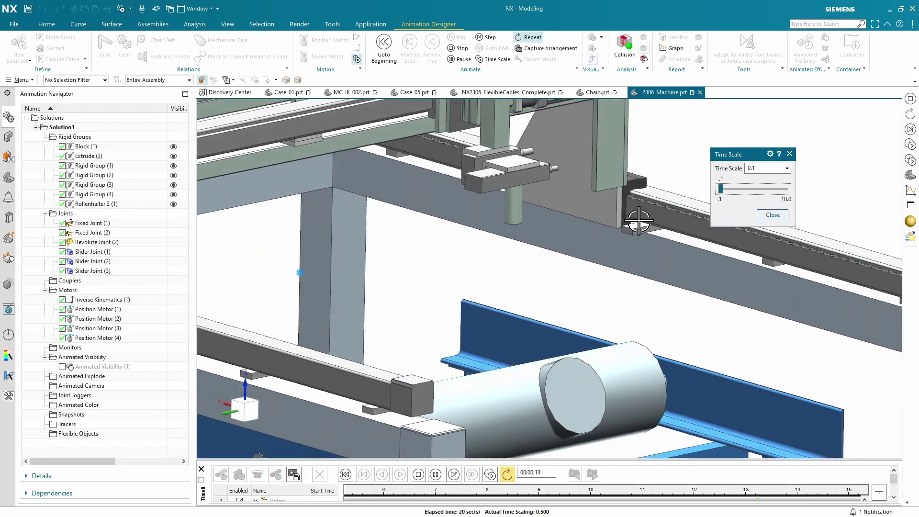
pyautogui.scroll(2, 639, 221)
pyautogui.scroll(-2, 640, 220)
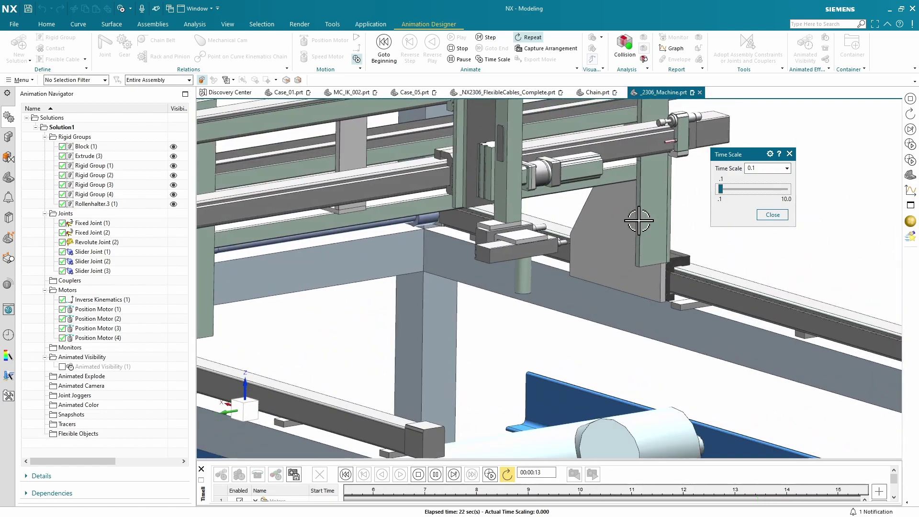
# Set the time scale to 1.4, watch the whole machine move, and stop the animation
pyautogui.scroll(-2, 639, 220)
pyautogui.scroll(-4, 639, 220)
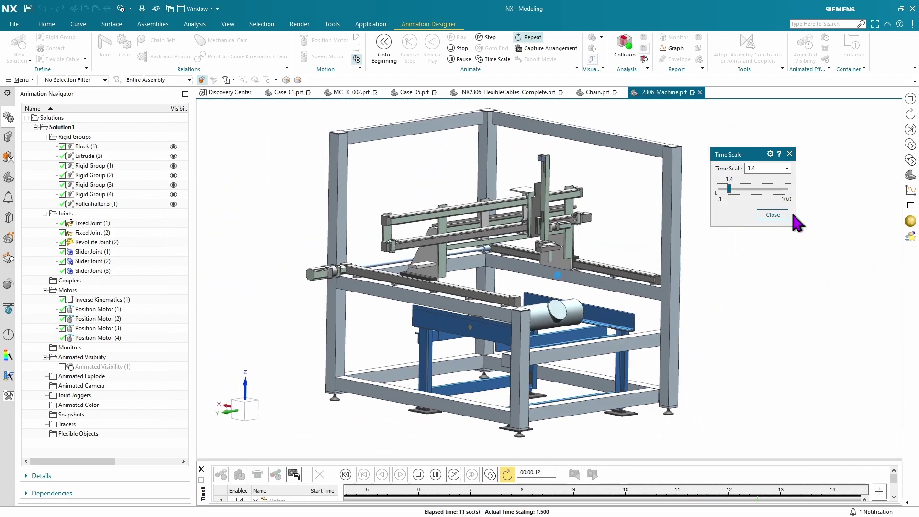
pyautogui.click(772, 214)
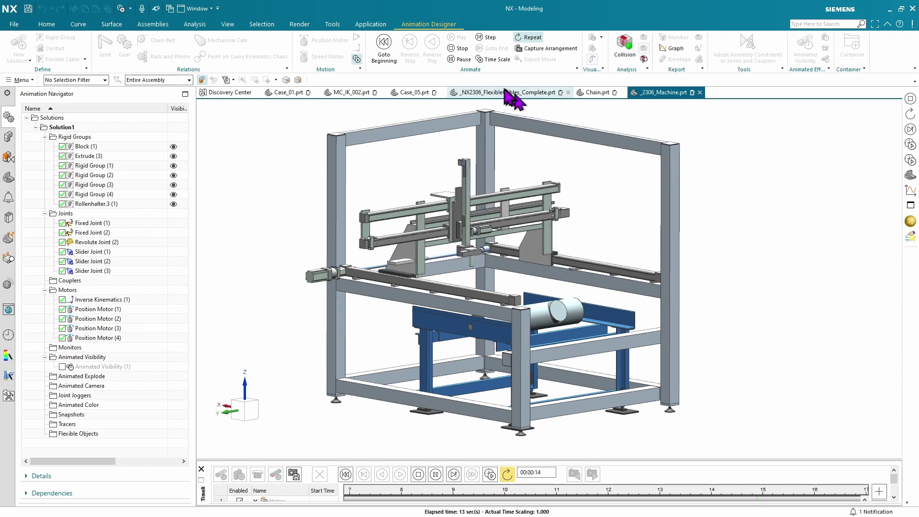
pyautogui.click(462, 49)
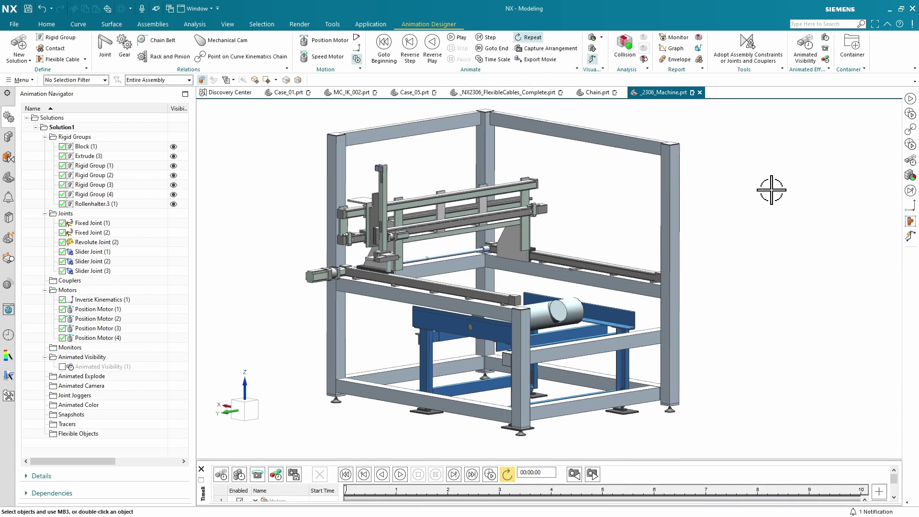